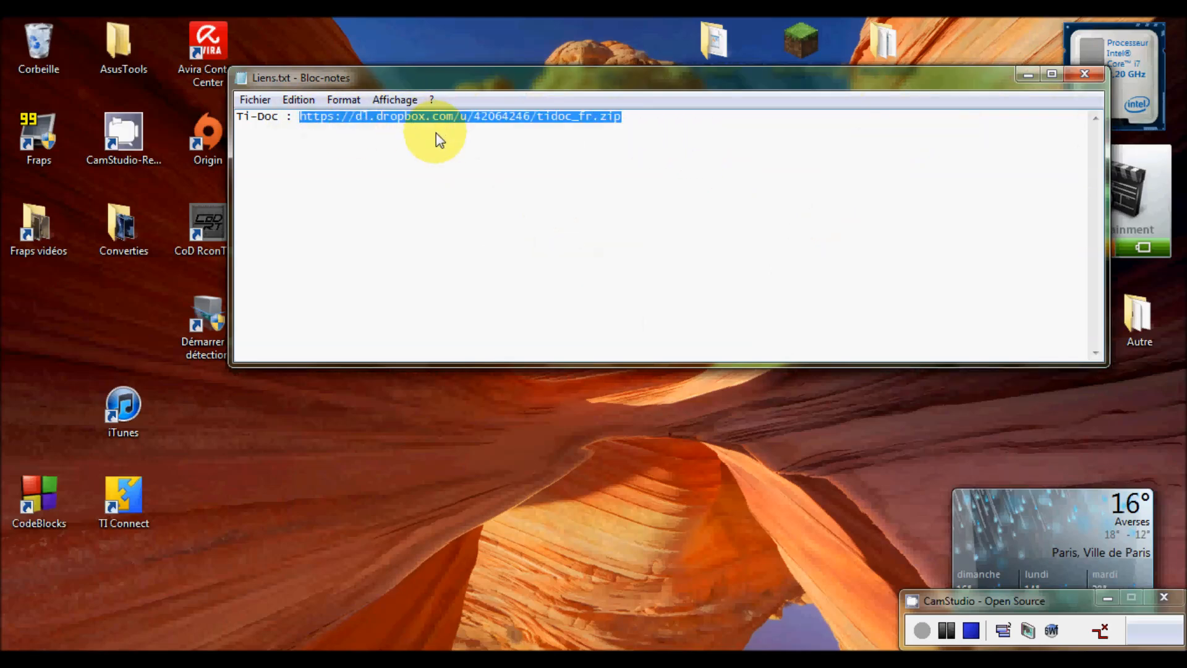
- Move the Liens.txt Notepad window, with its copied tidoc_fr.zip link, out of the way
drag(953, 86, 900, 132)
- Paste the Ti-Doc Dropbox link into Chrome's address bar and load it
click(163, 659)
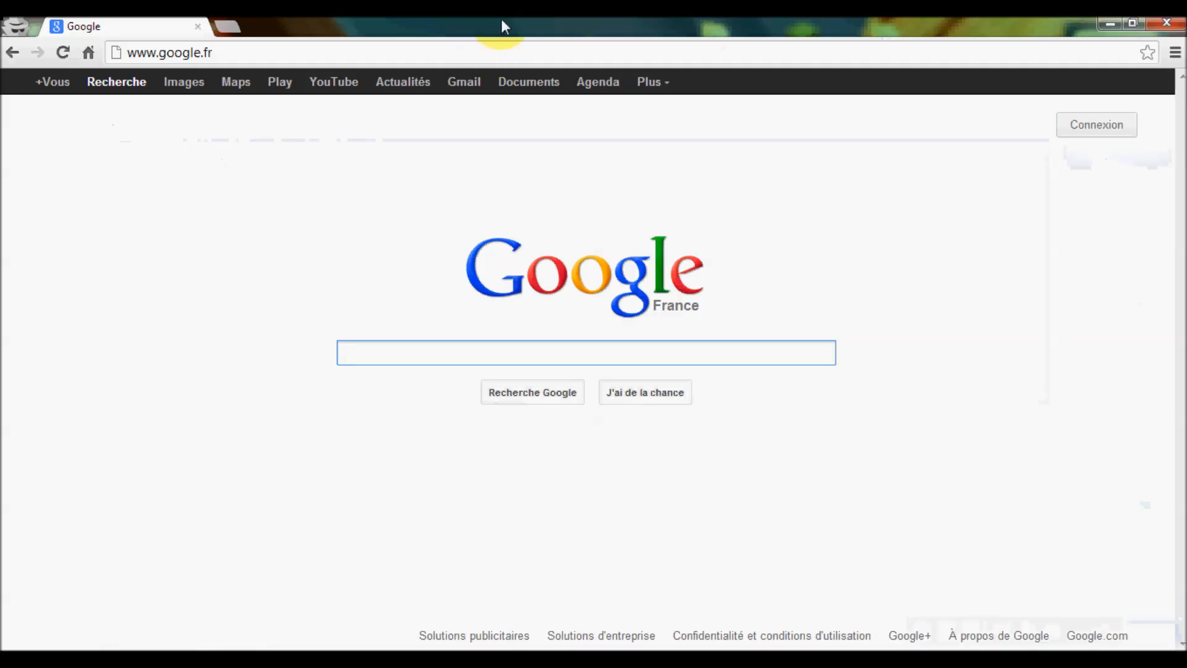
click(346, 51)
key(Return)
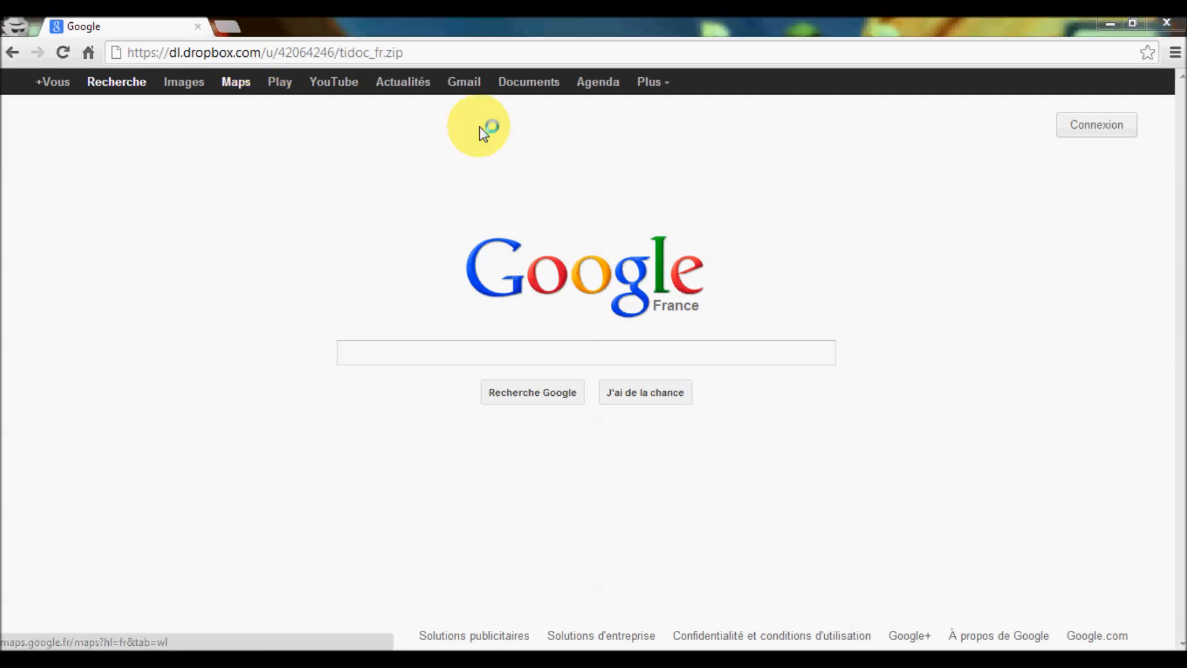
- Save tidoc_fr.zip to the desktop, then minimize Chrome and close Liens.txt
drag(346, 31, 663, 111)
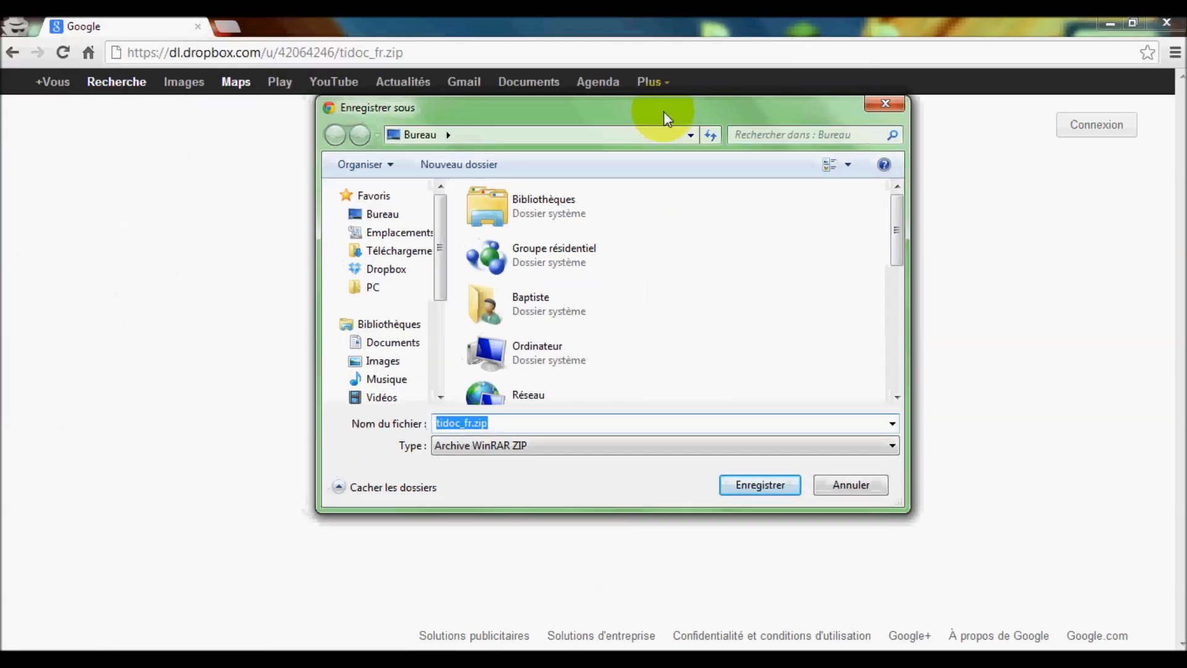
click(758, 484)
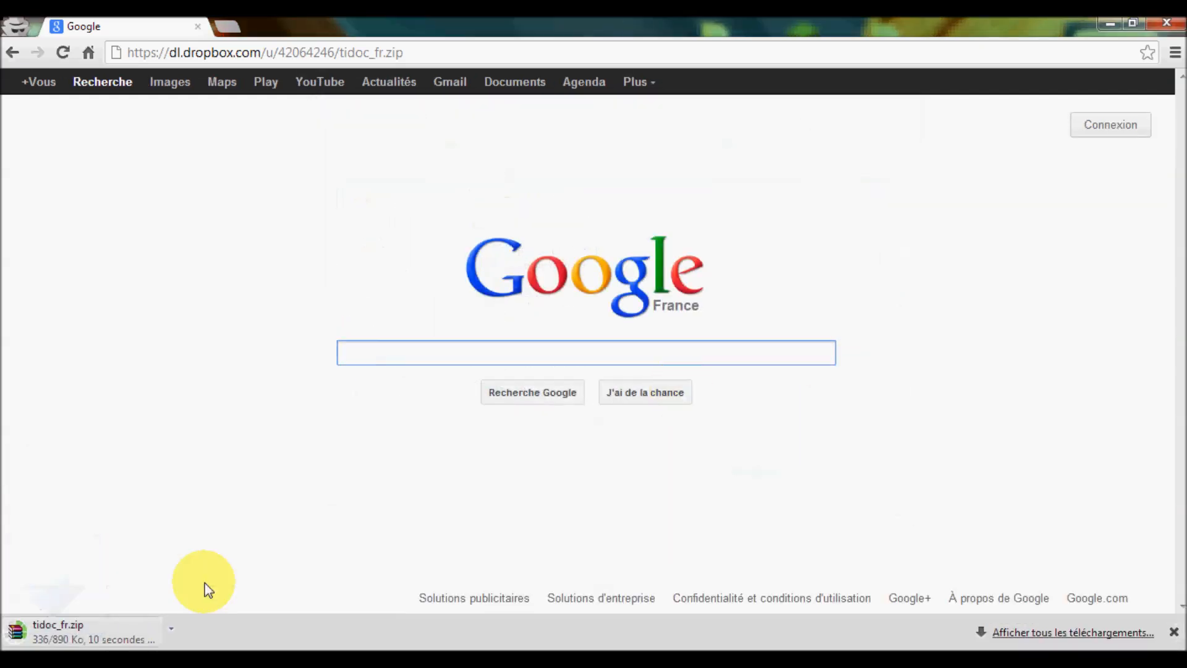
click(1109, 23)
click(1030, 119)
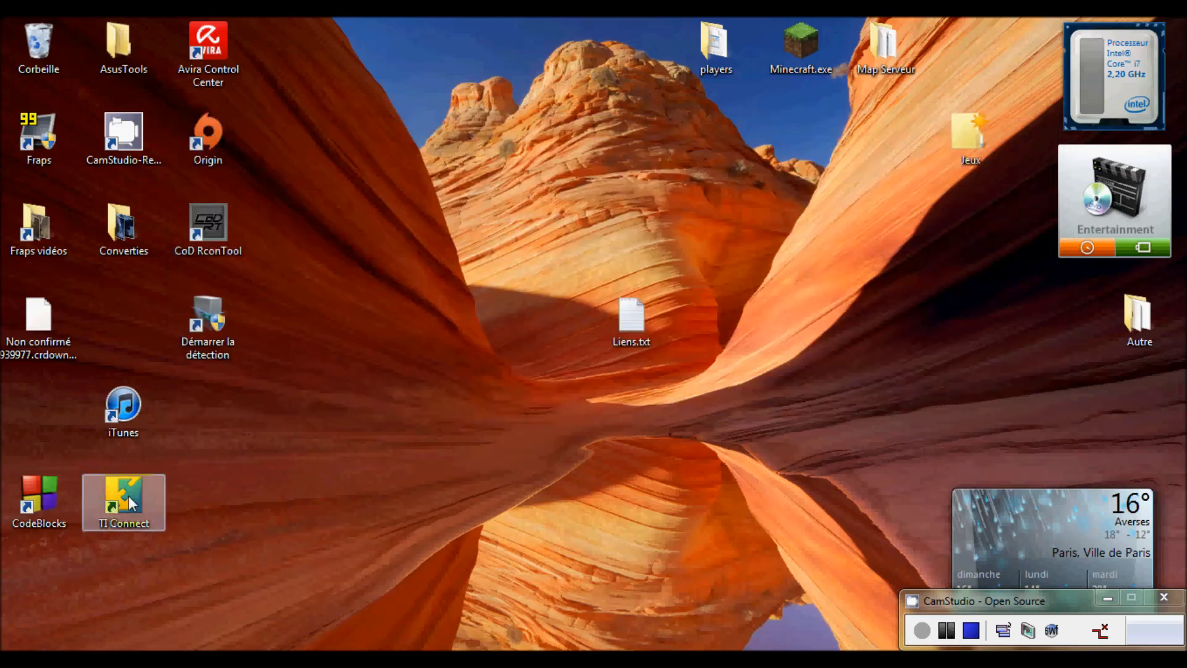
- Extract tidoc_fr.zip on the desktop into a tidoc_fr folder
drag(36, 304, 413, 232)
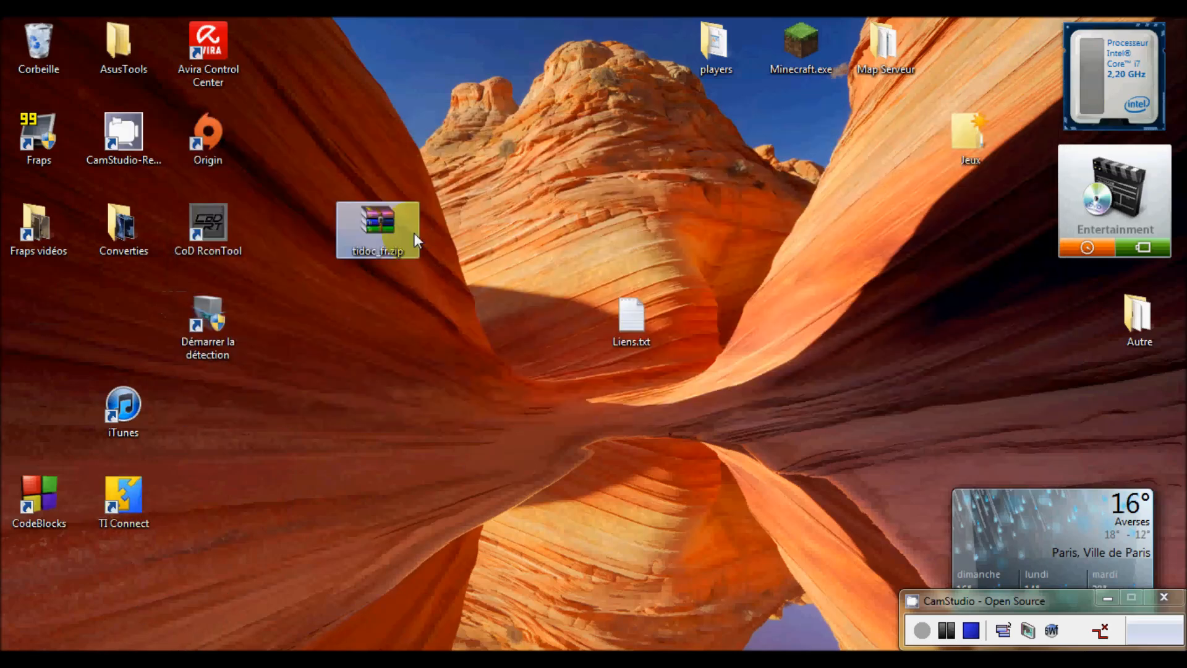
right_click(375, 222)
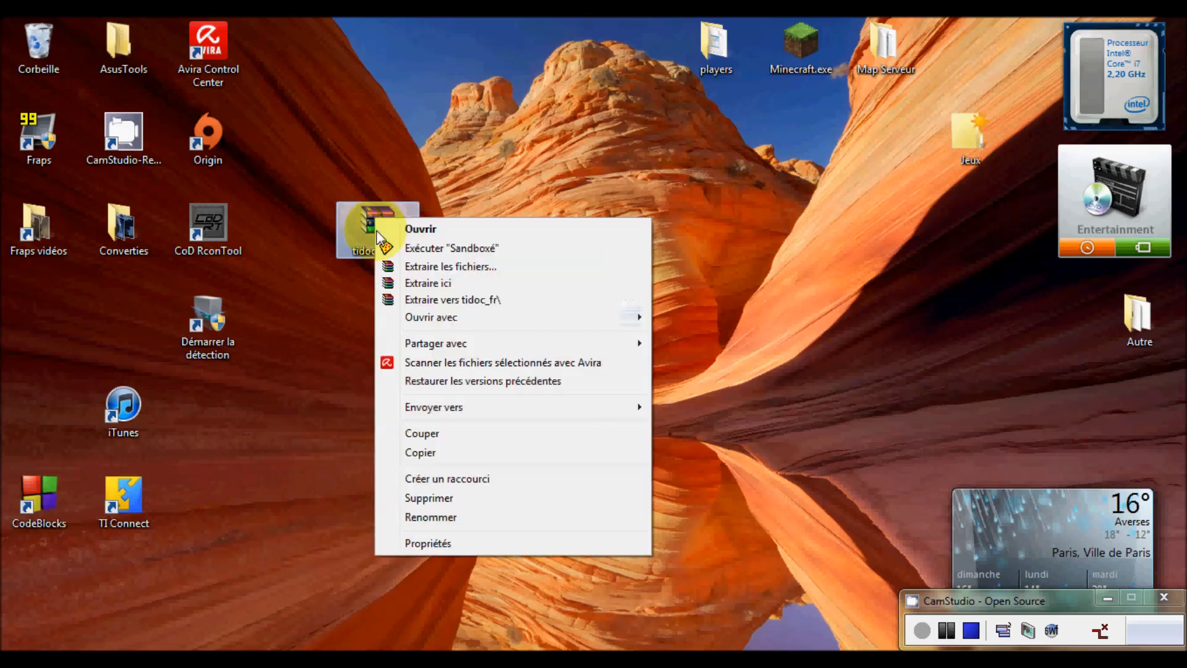
click(465, 302)
- Open tidoc_fr's TiDoc Fr subfolder, listing tidoc.exe and tidoc.8xp
drag(72, 302, 543, 227)
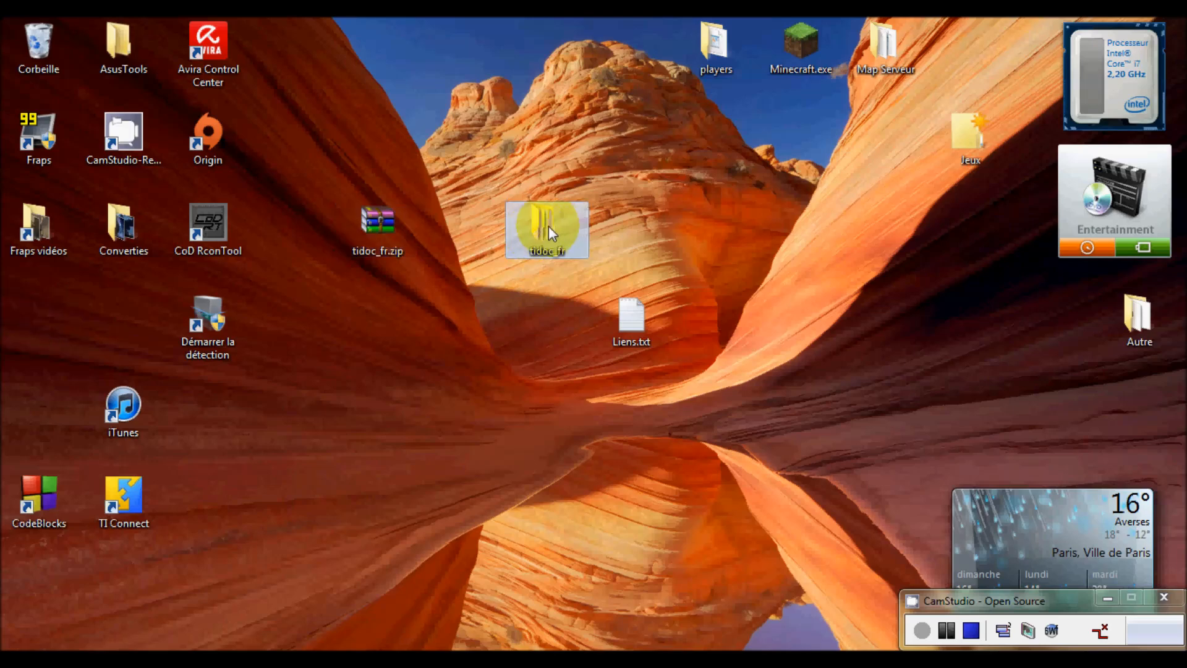
double_click(549, 229)
double_click(485, 175)
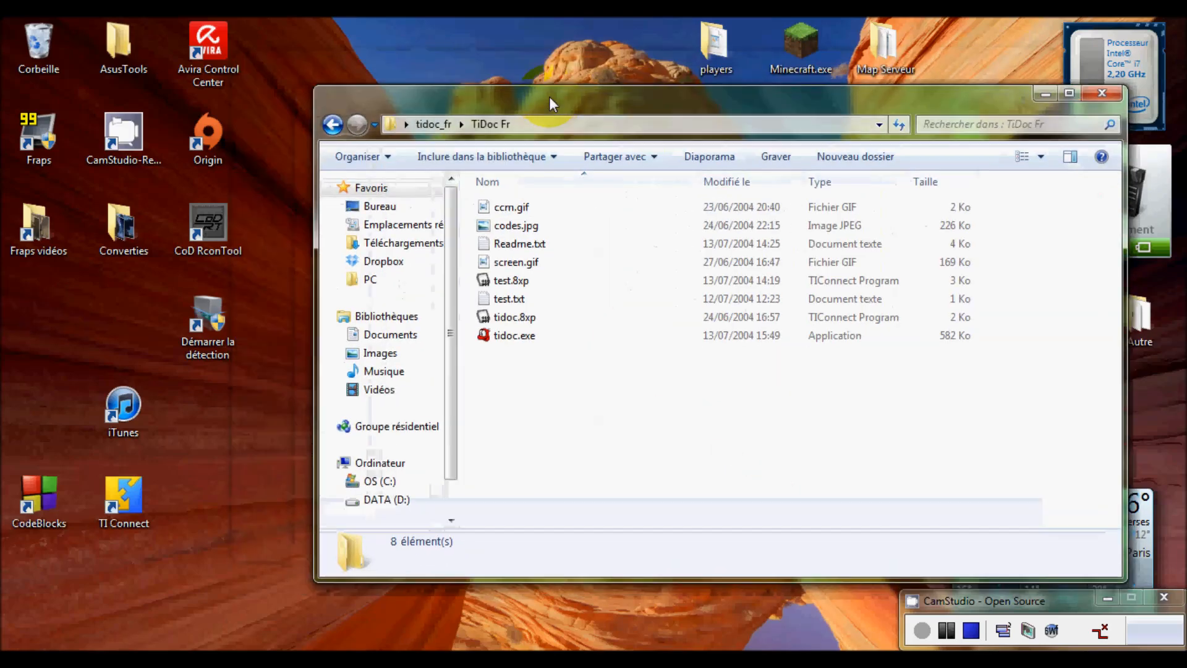
drag(470, 73, 544, 88)
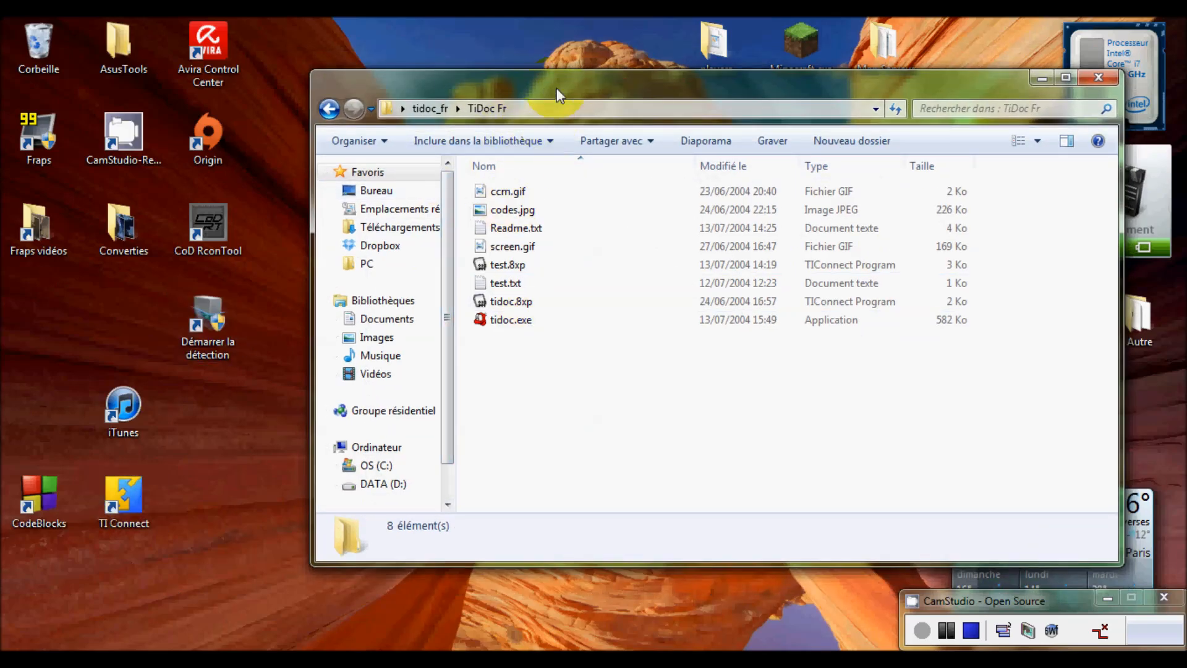
drag(556, 87, 644, 85)
- Launch TI Connect from the desktop and open TI DeviceExplorer for the TI-83 Plus
double_click(132, 502)
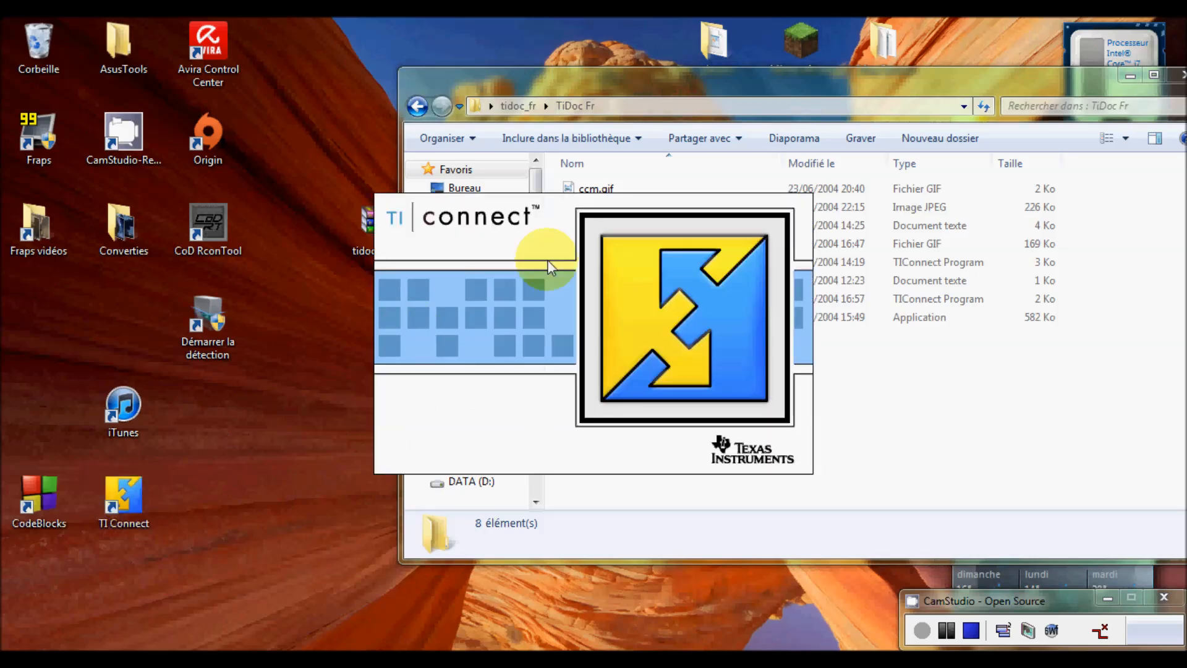
drag(669, 164, 402, 65)
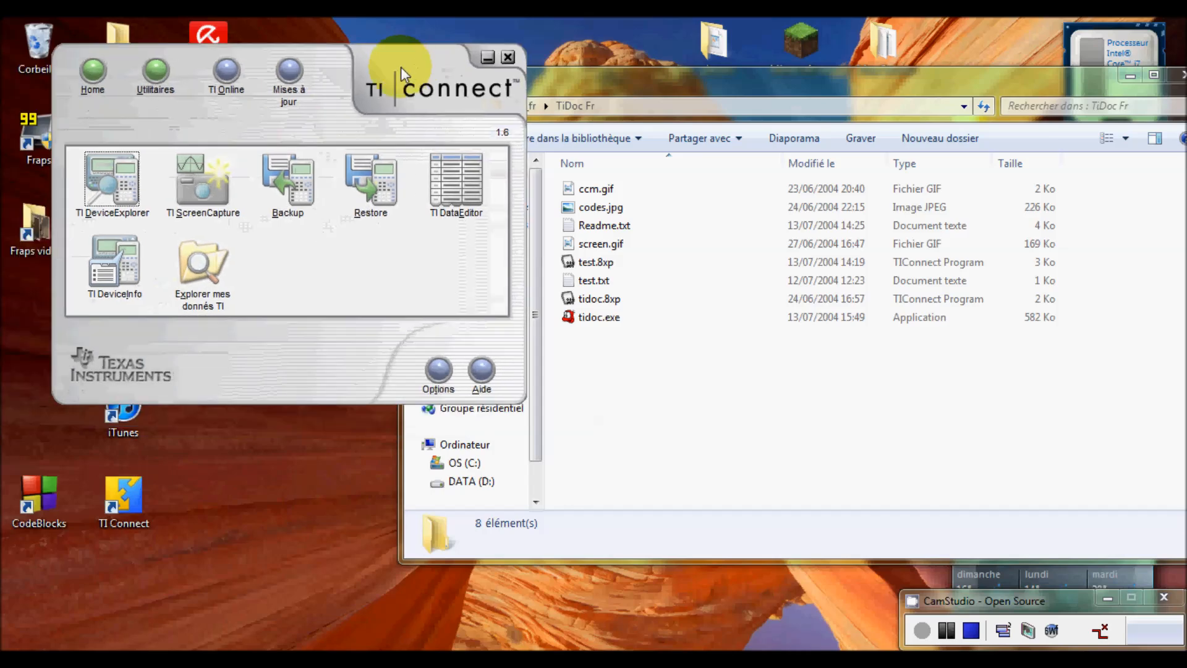
click(112, 181)
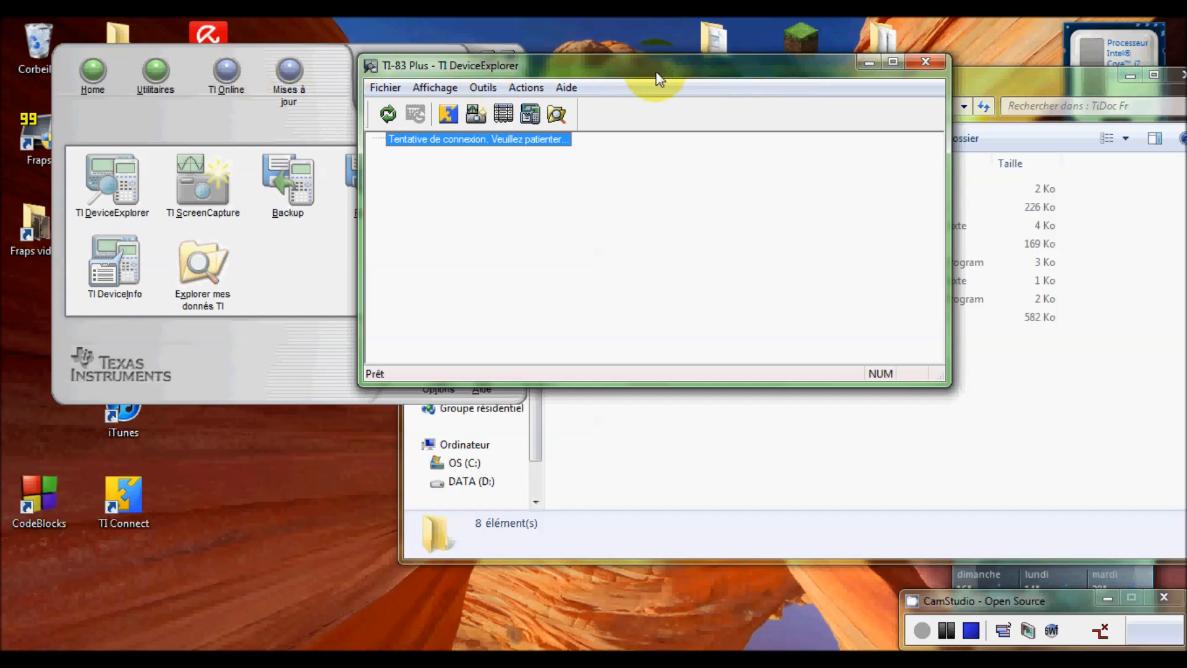
- Send tidoc.8xp from the TiDoc Fr folder to the TI-83 Plus
drag(814, 73, 366, 45)
drag(638, 75, 767, 65)
click(699, 290)
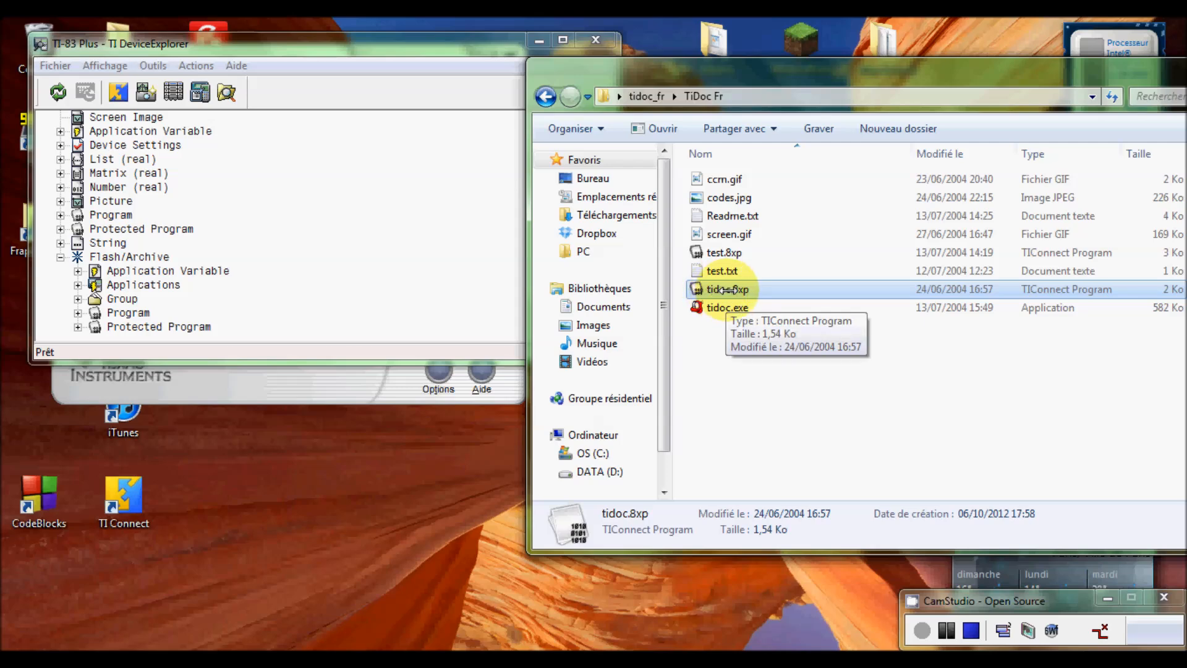
click(332, 135)
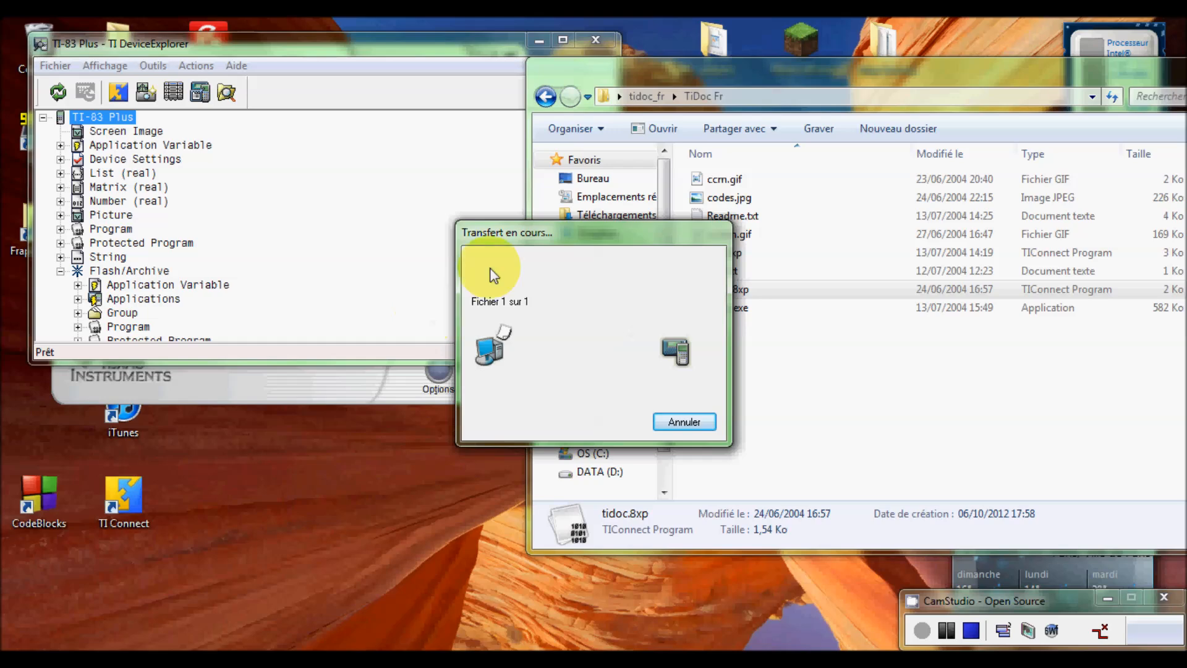
- After the transfer finishes, minimize the TI DeviceExplorer window
drag(597, 247, 333, 177)
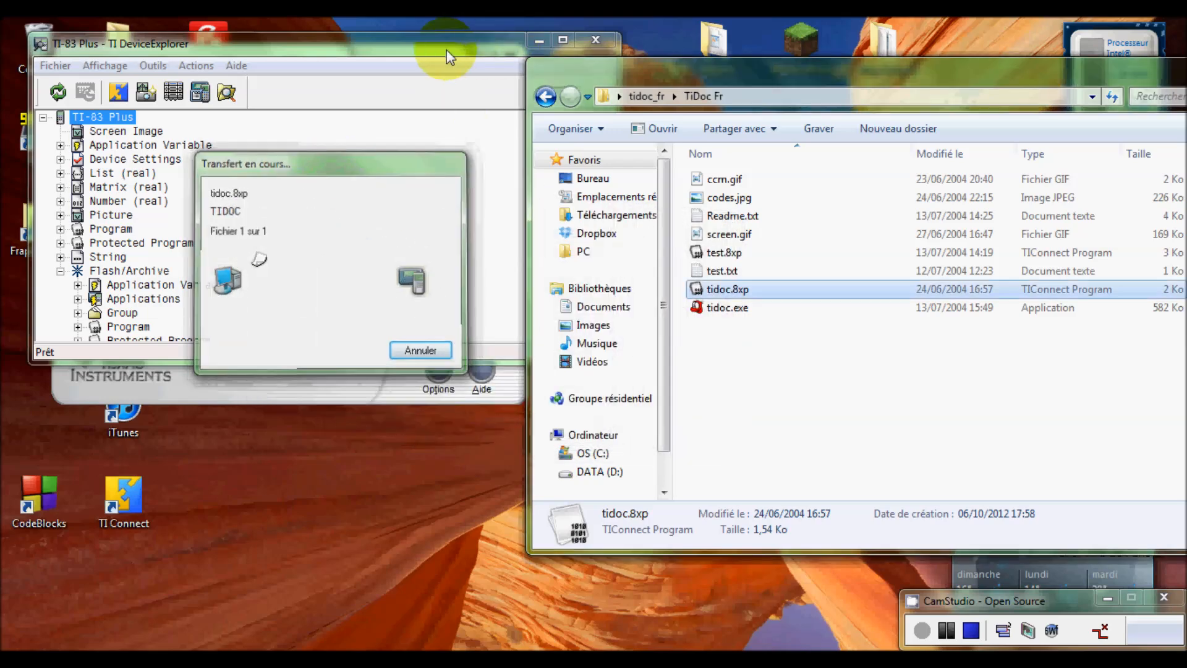
click(449, 68)
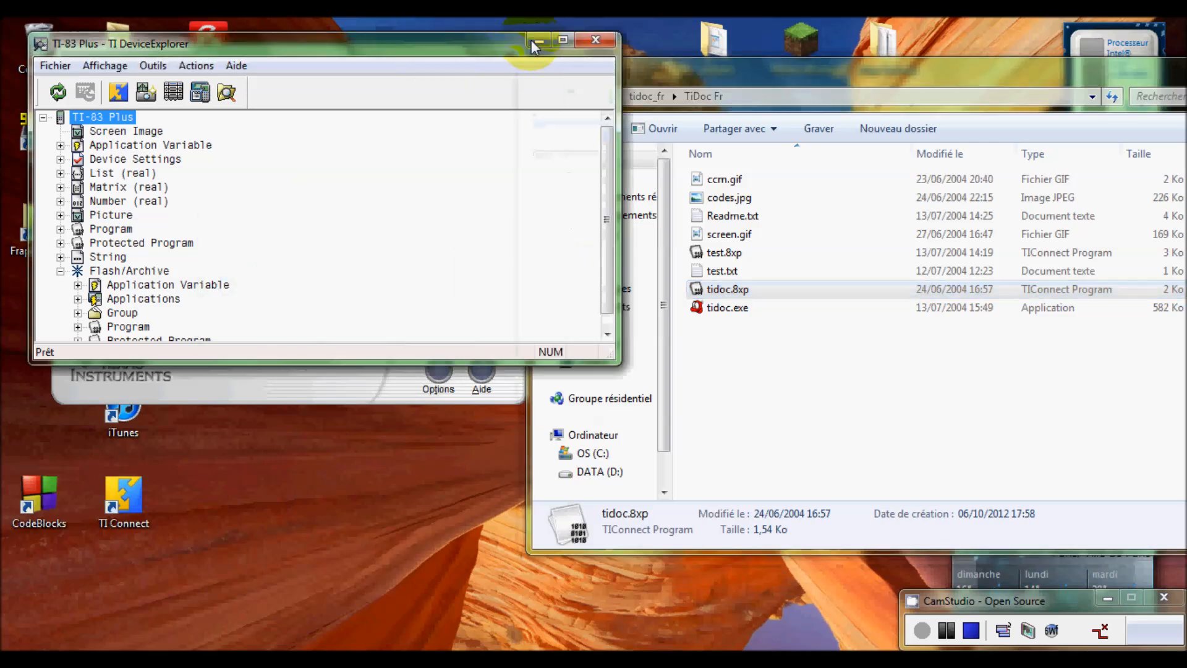
drag(794, 72, 834, 60)
click(458, 47)
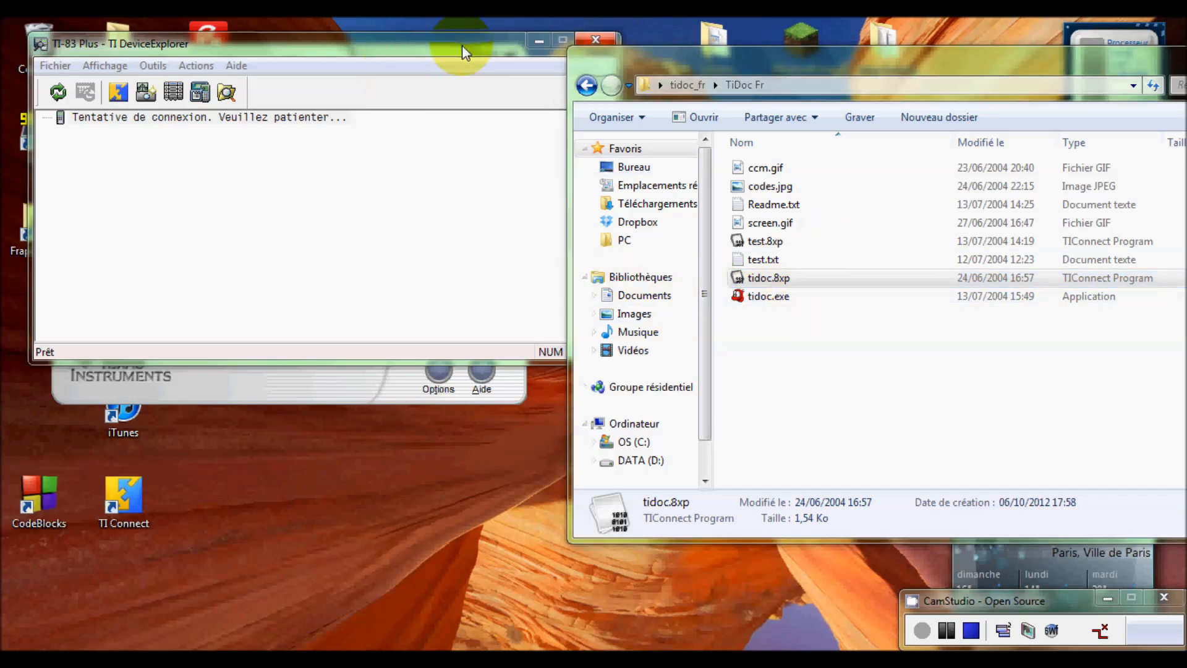
drag(464, 44, 396, 55)
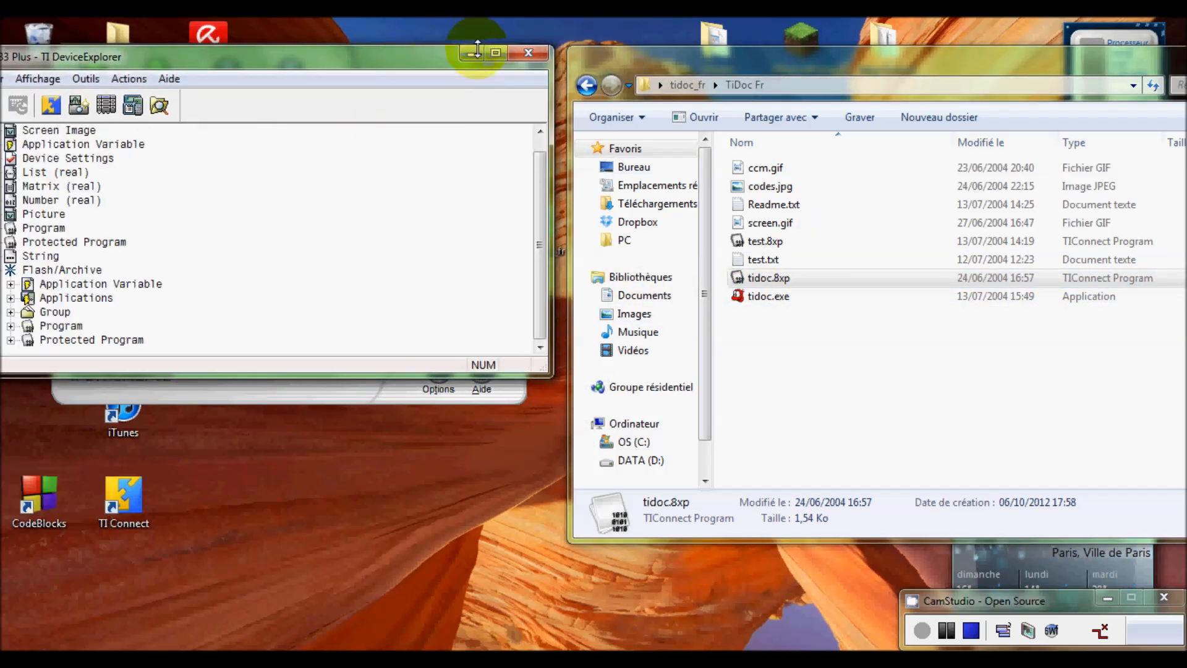
drag(430, 56, 439, 58)
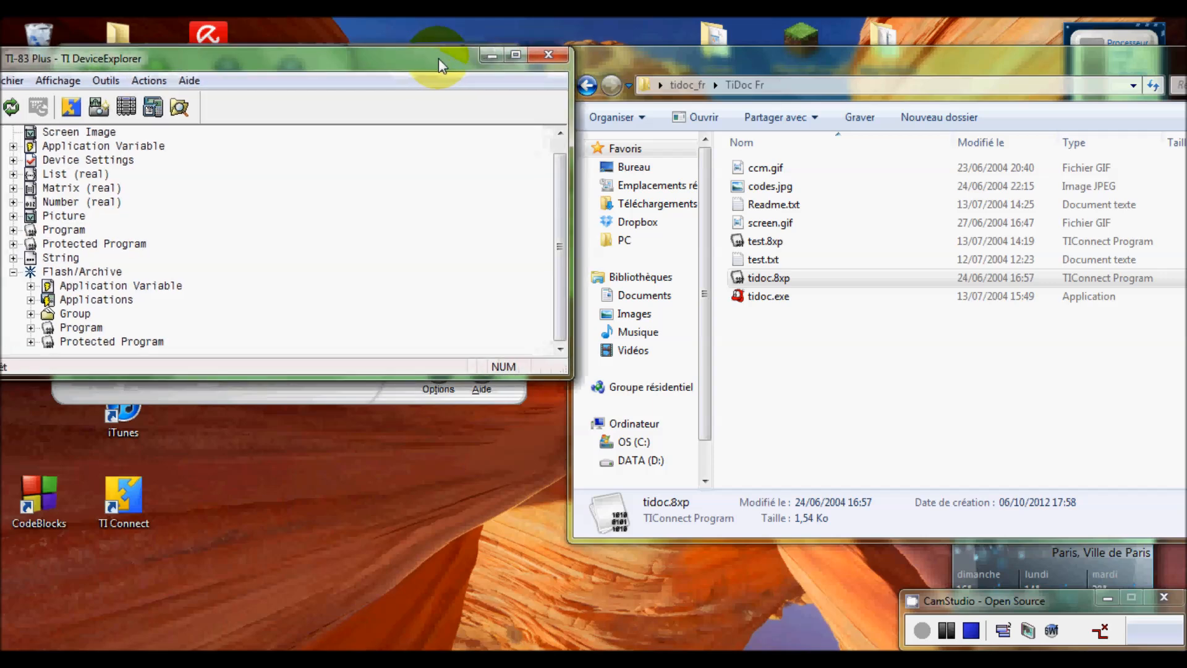
click(482, 53)
- Launch tidoc.exe from the TiDoc Fr folder to open an empty TiDoc Maker document
drag(781, 54, 689, 46)
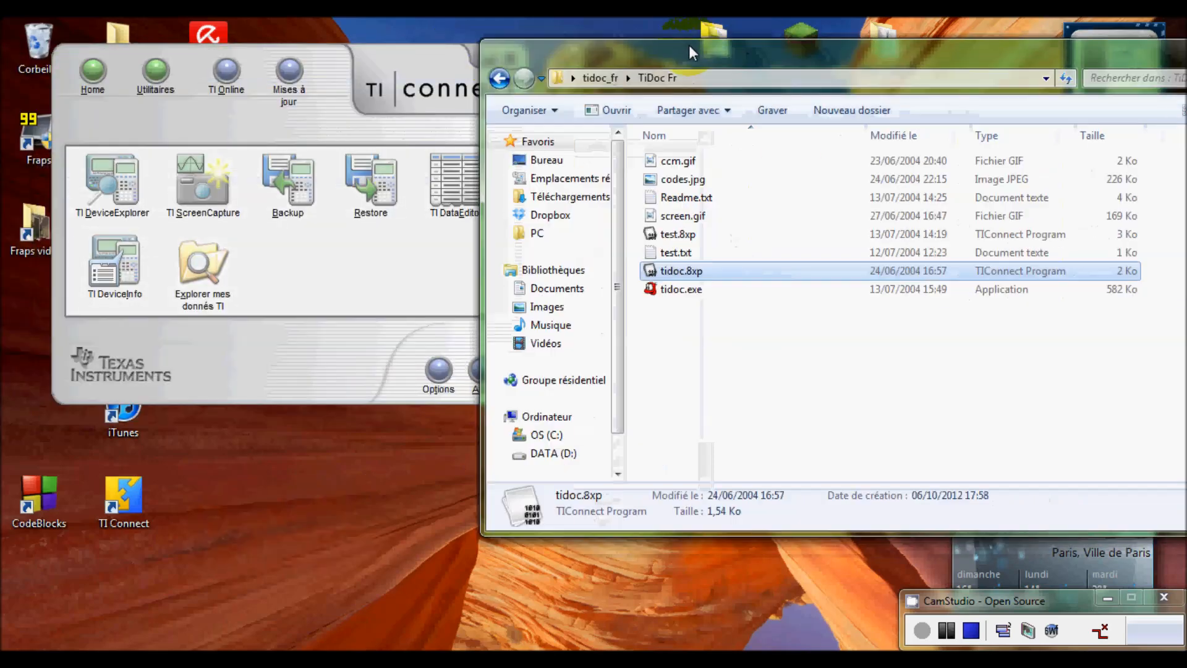
click(695, 306)
click(669, 291)
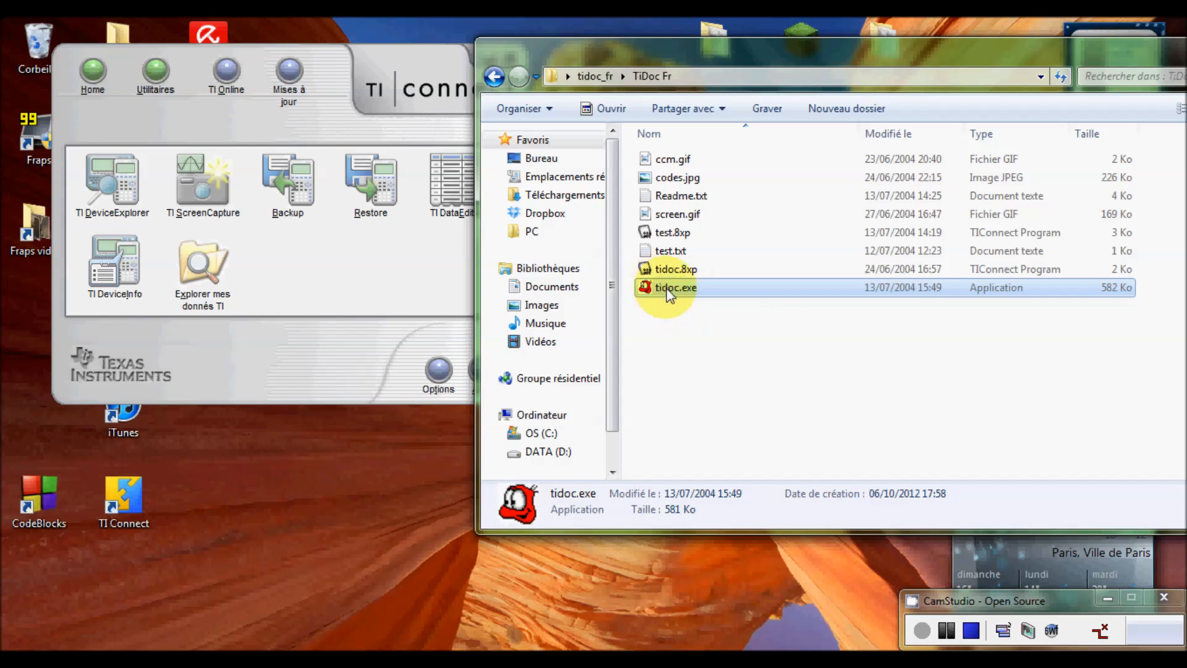
drag(796, 56, 576, 60)
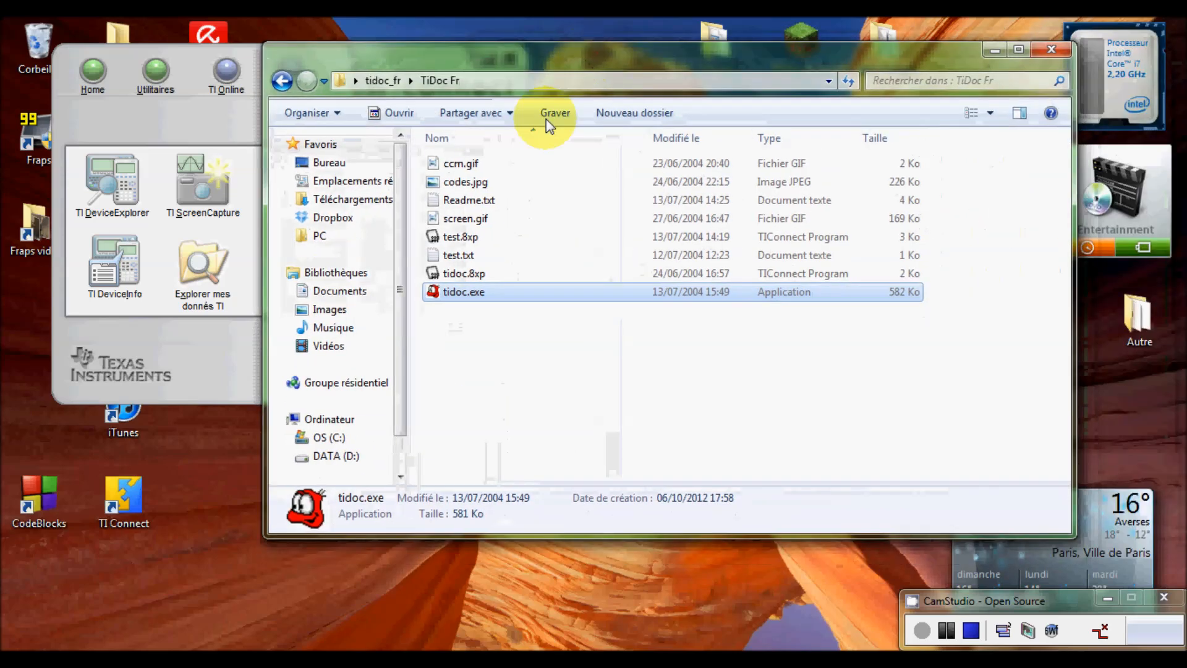
double_click(453, 296)
drag(351, 154, 644, 95)
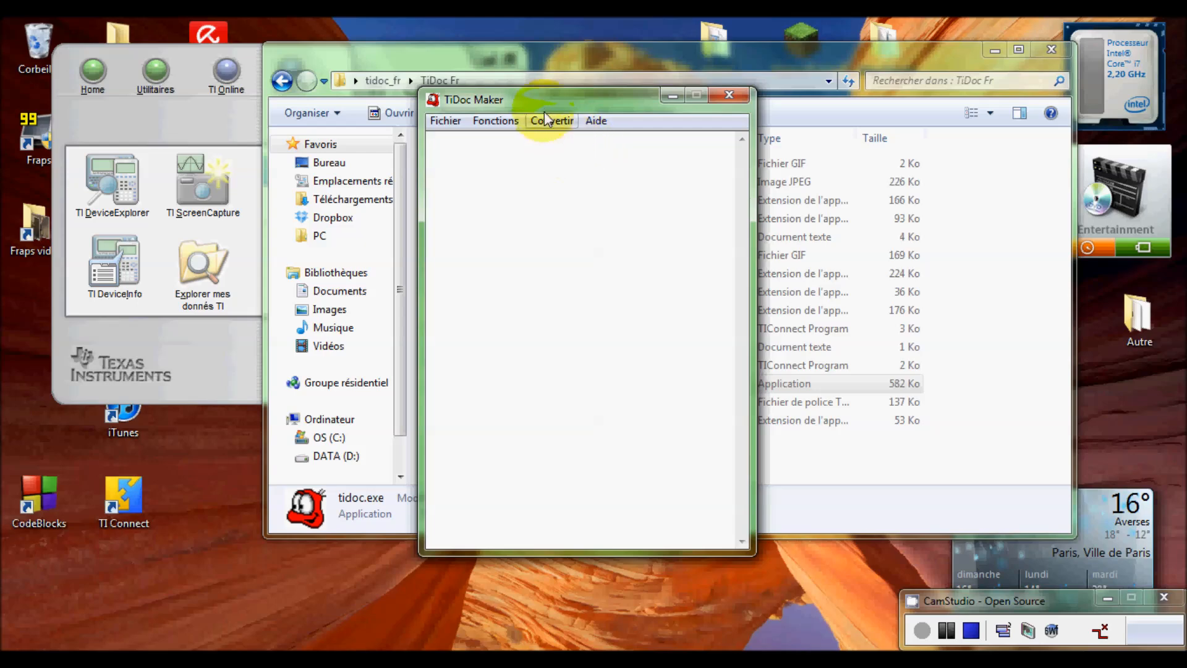
- Write bold 'Texte pour calculatrice' with a dashed rule, then 'Longueur test' and 'Image :'
drag(543, 100, 681, 76)
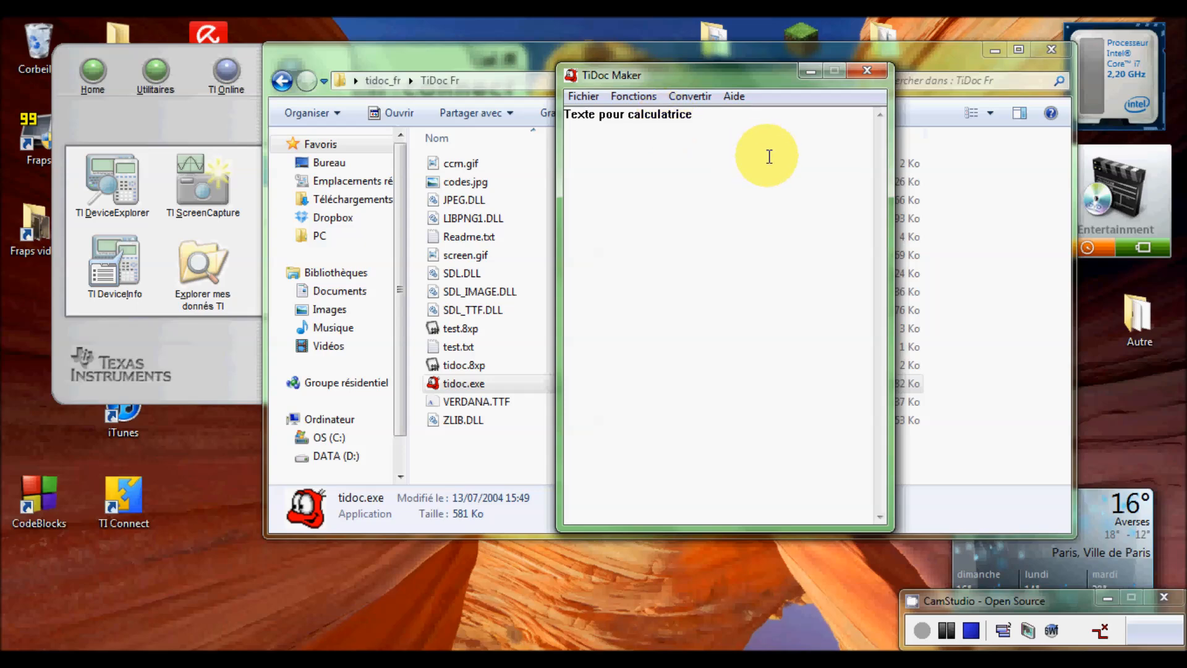
text(-----)
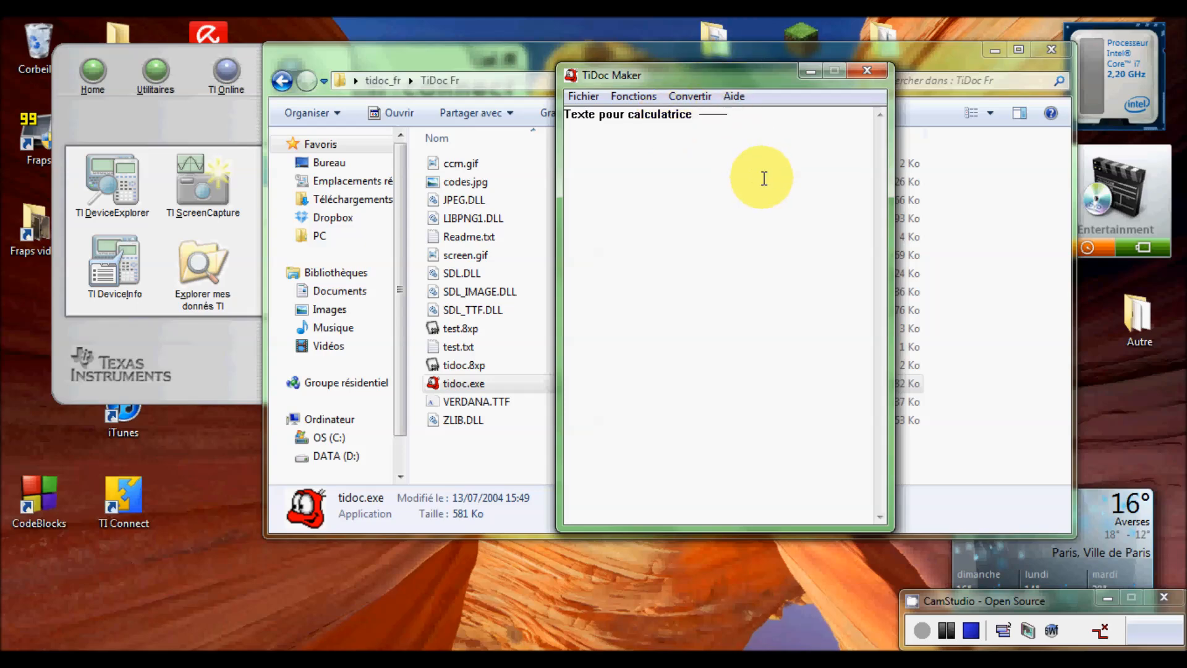
text(------------)
drag(751, 78, 675, 67)
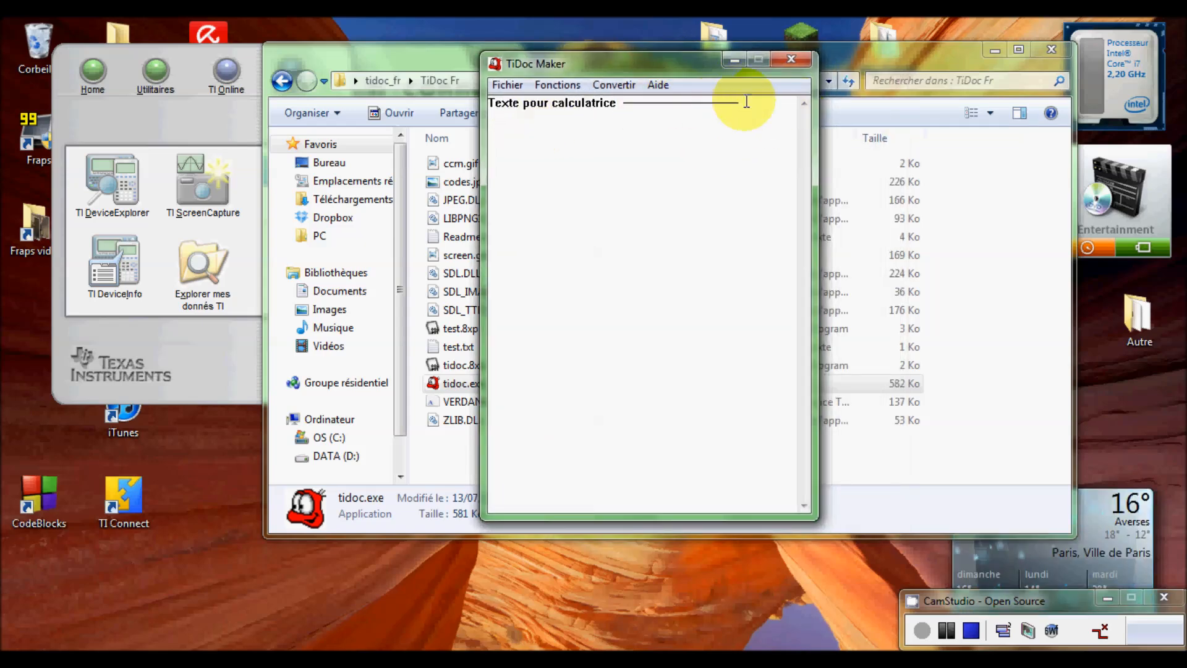
text(---)
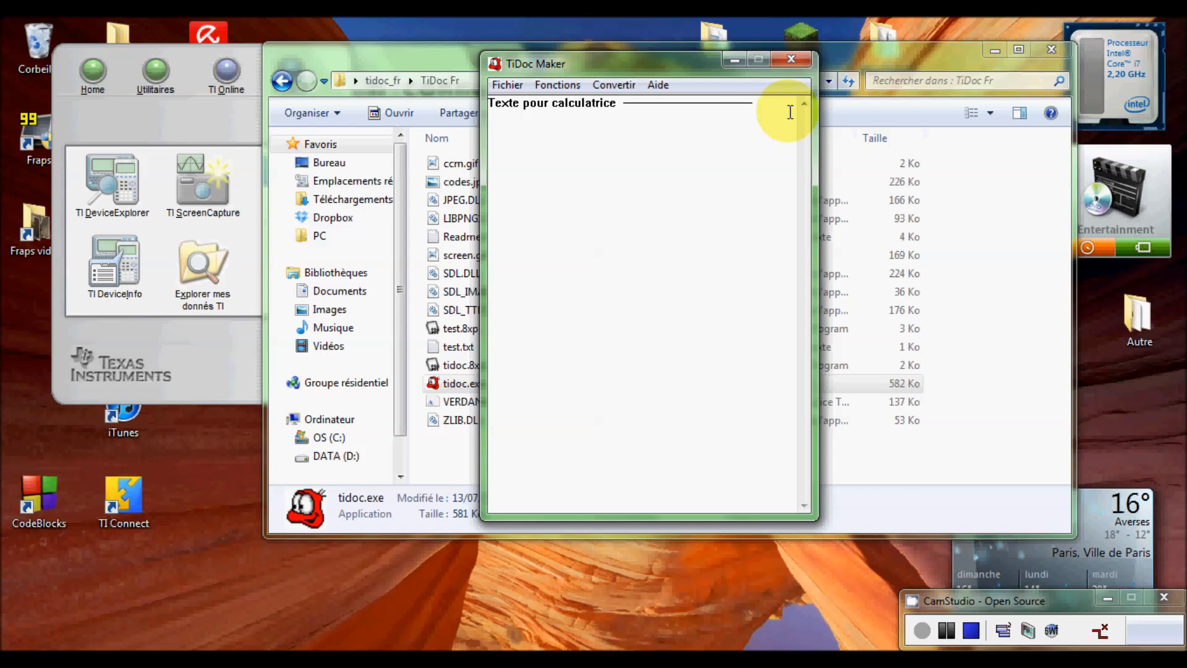
drag(617, 103, 781, 101)
click(781, 101)
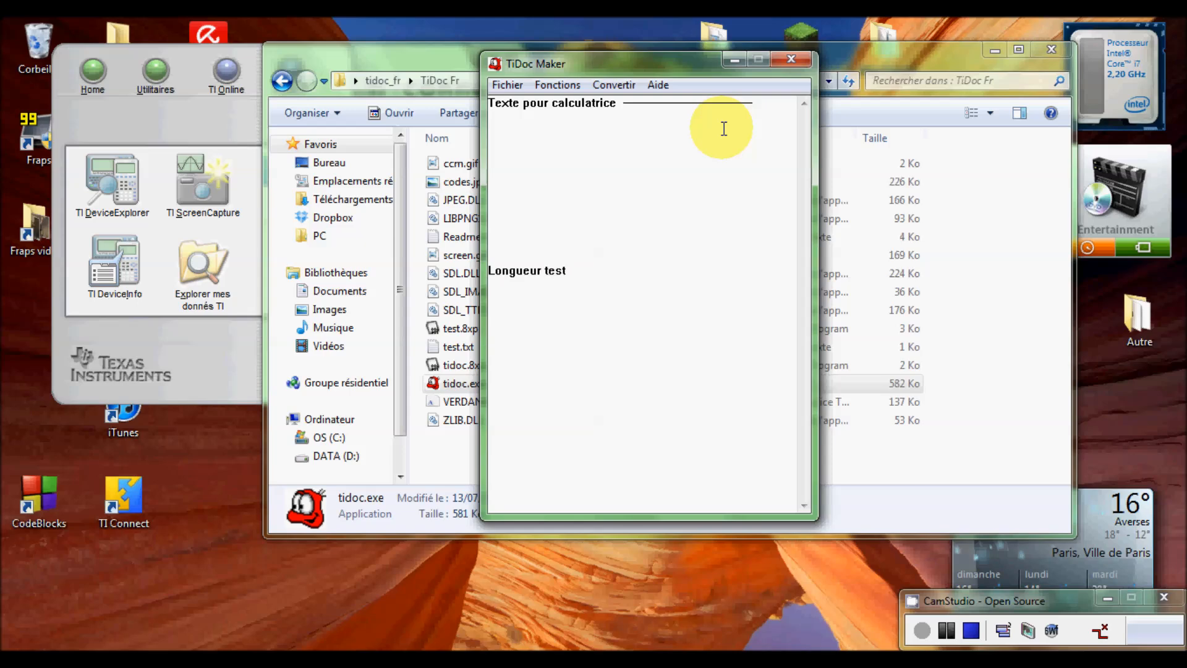
drag(717, 71, 715, 59)
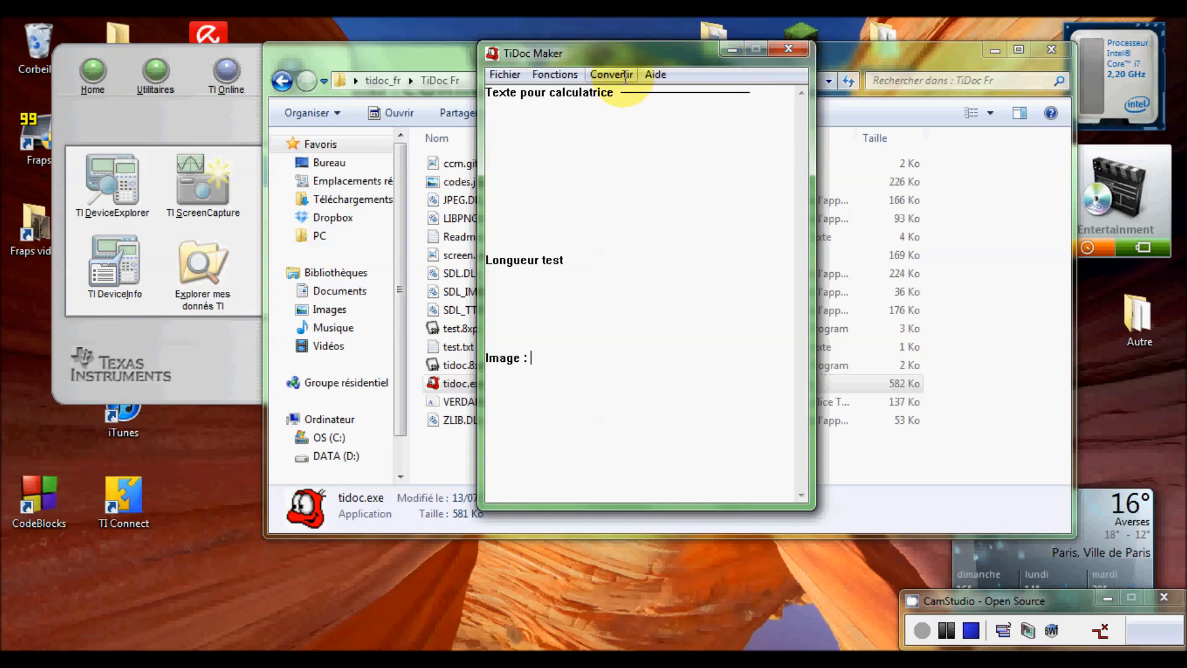
click(554, 74)
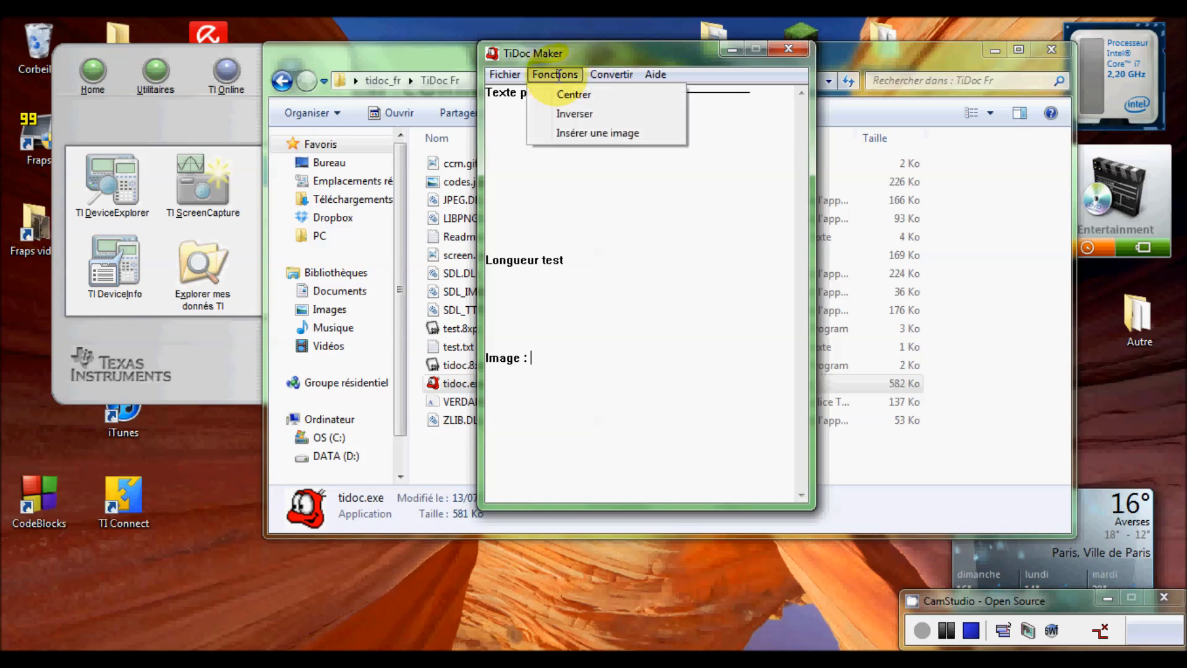
- Insert an image, choosing ccm.gif from the desktop's tidoc_fr\TiDoc Fr folder
click(575, 132)
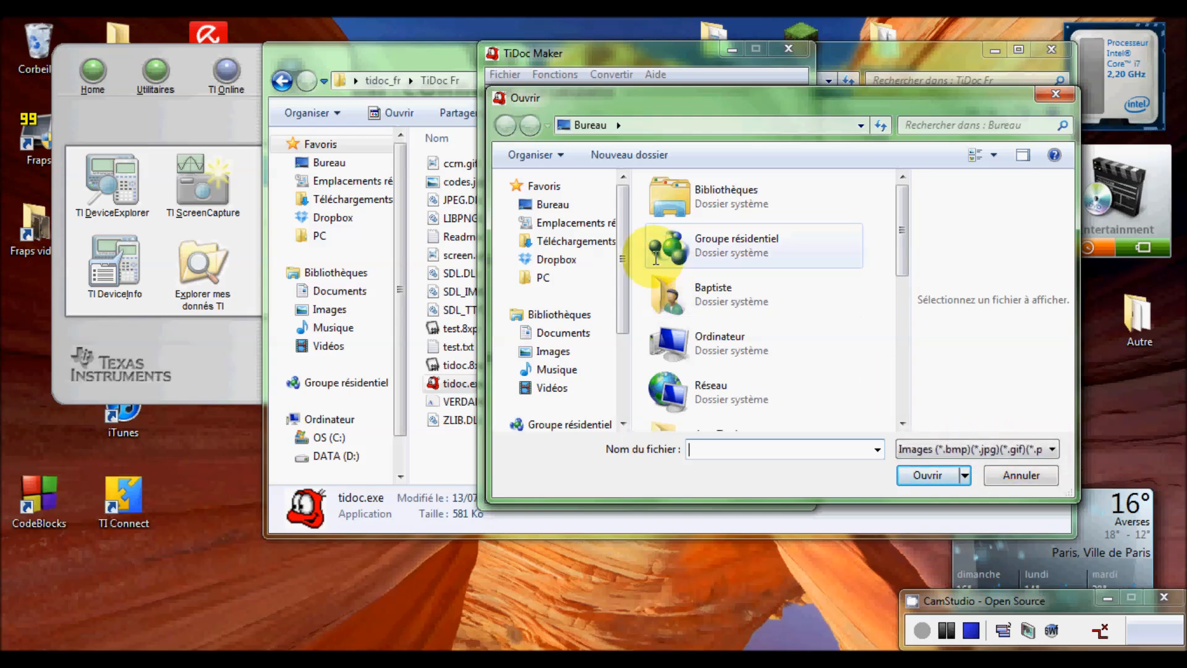
click(593, 206)
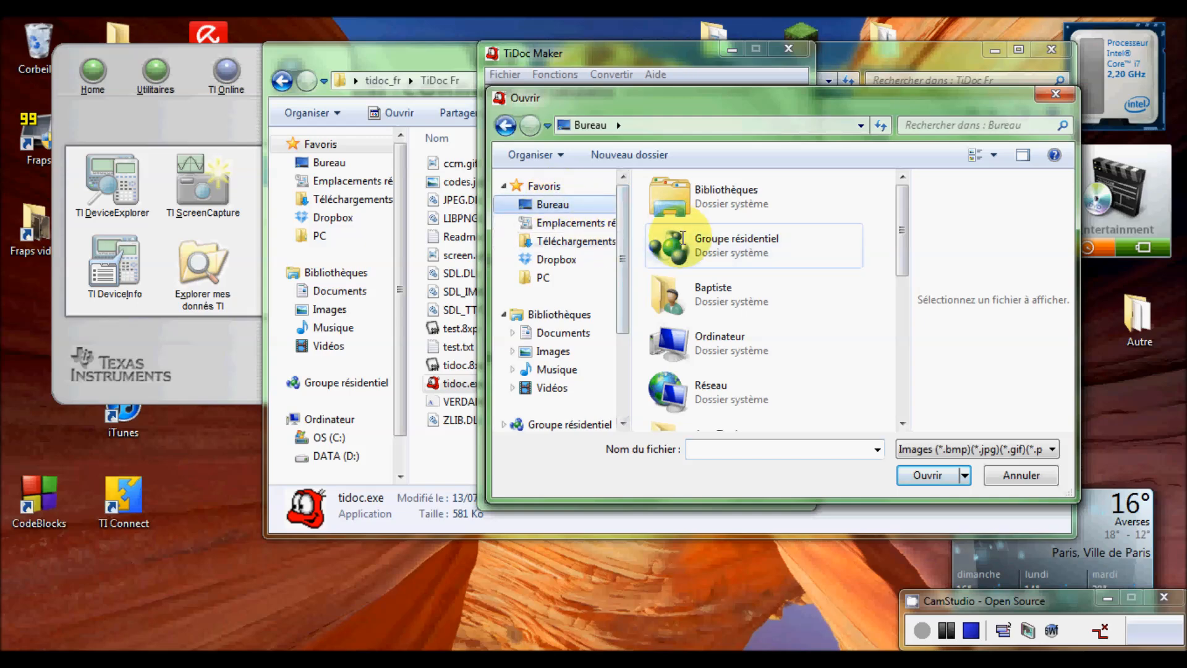
drag(902, 199, 903, 392)
click(760, 361)
double_click(760, 362)
double_click(694, 211)
click(717, 210)
double_click(711, 213)
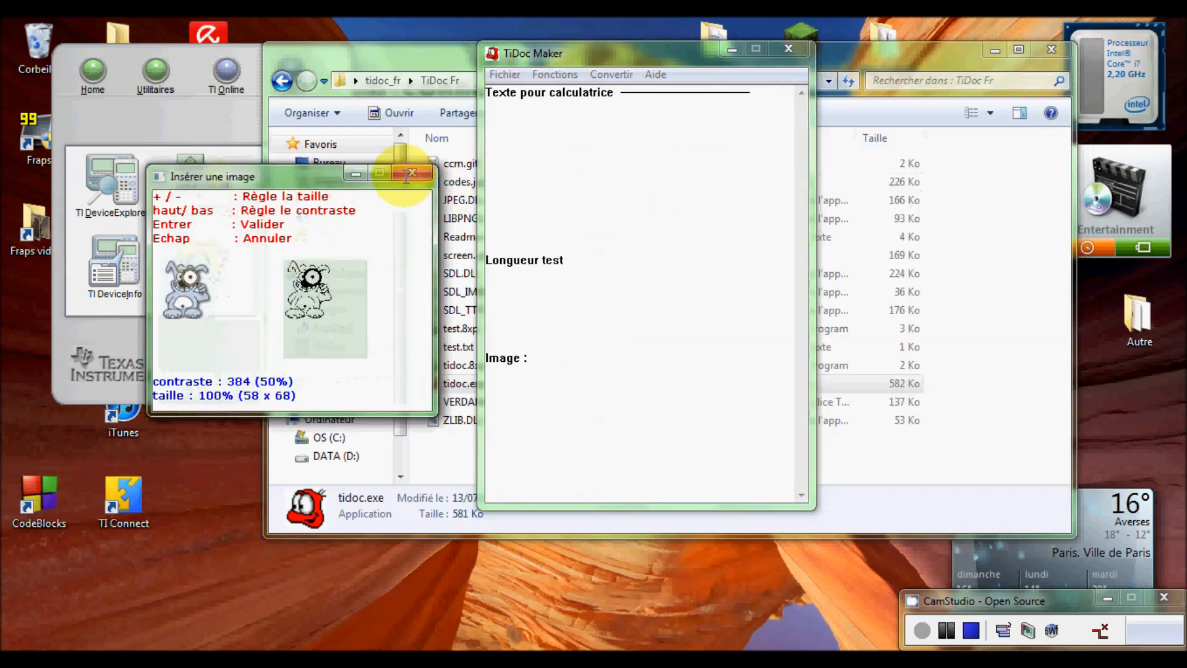
- Set the ccm.gif image to 165% size and contrast 430, then insert it
drag(326, 176, 333, 138)
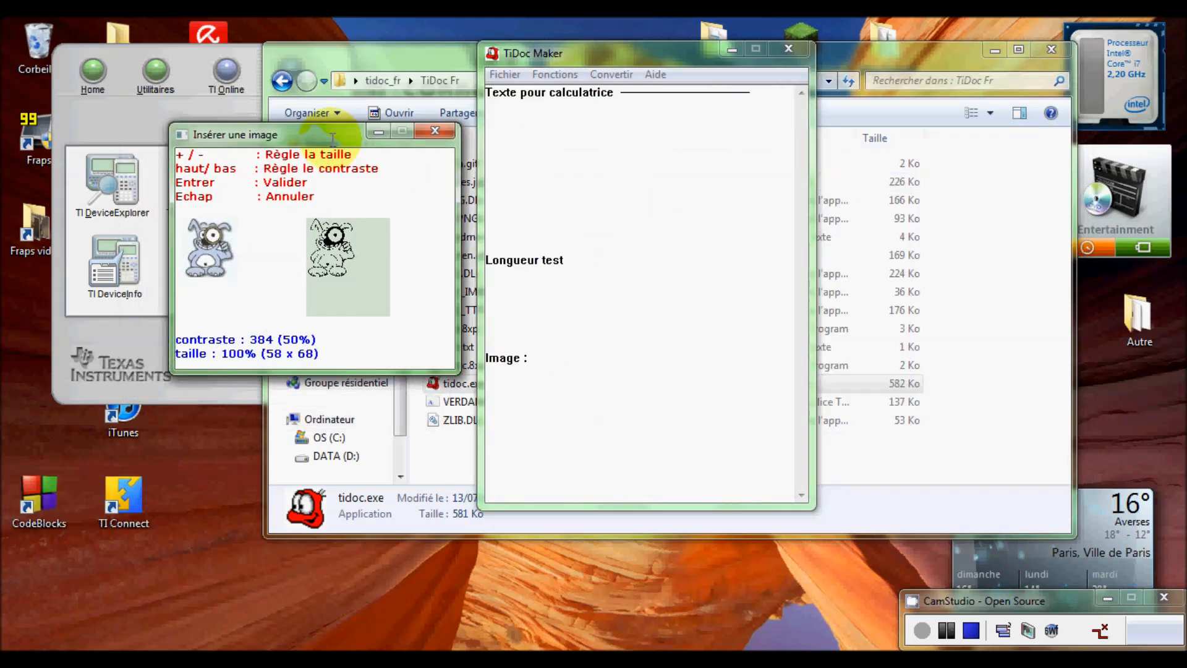
drag(329, 137, 303, 108)
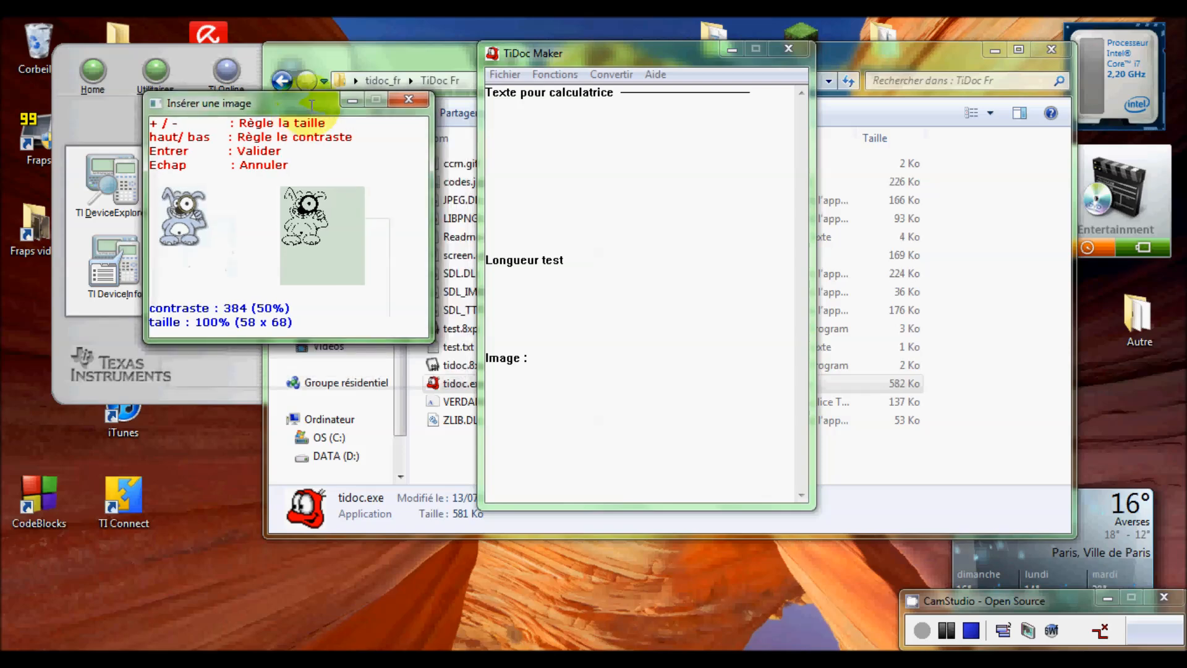
key(plus)
key(minus)
key(plus)
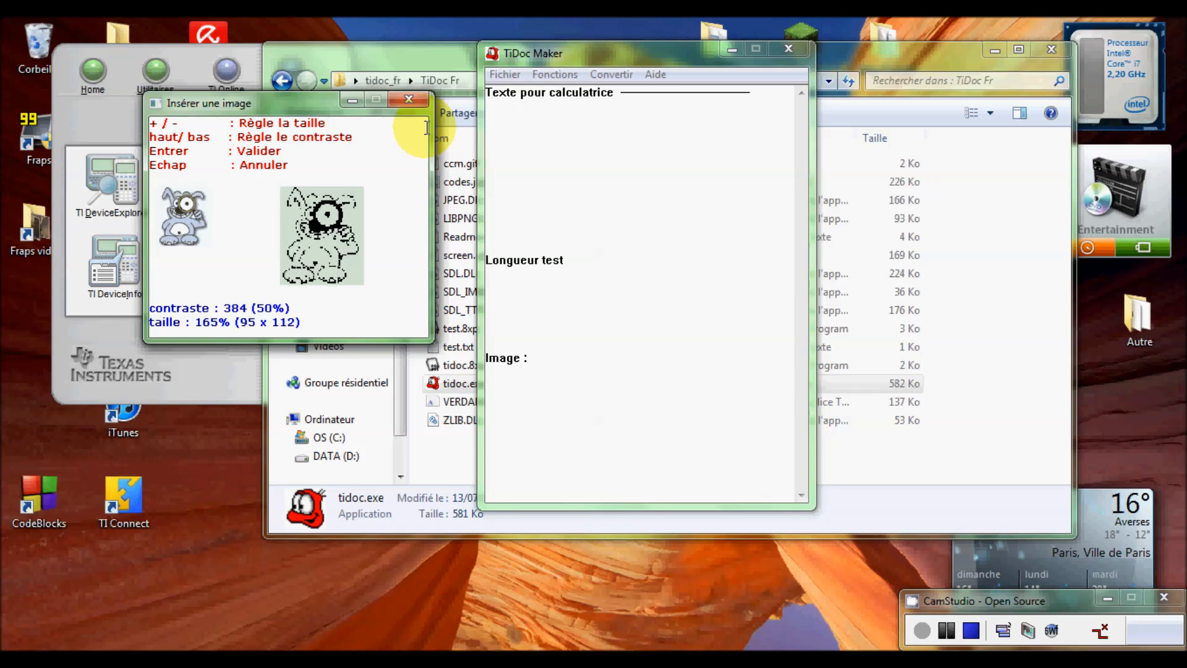
key(Up)
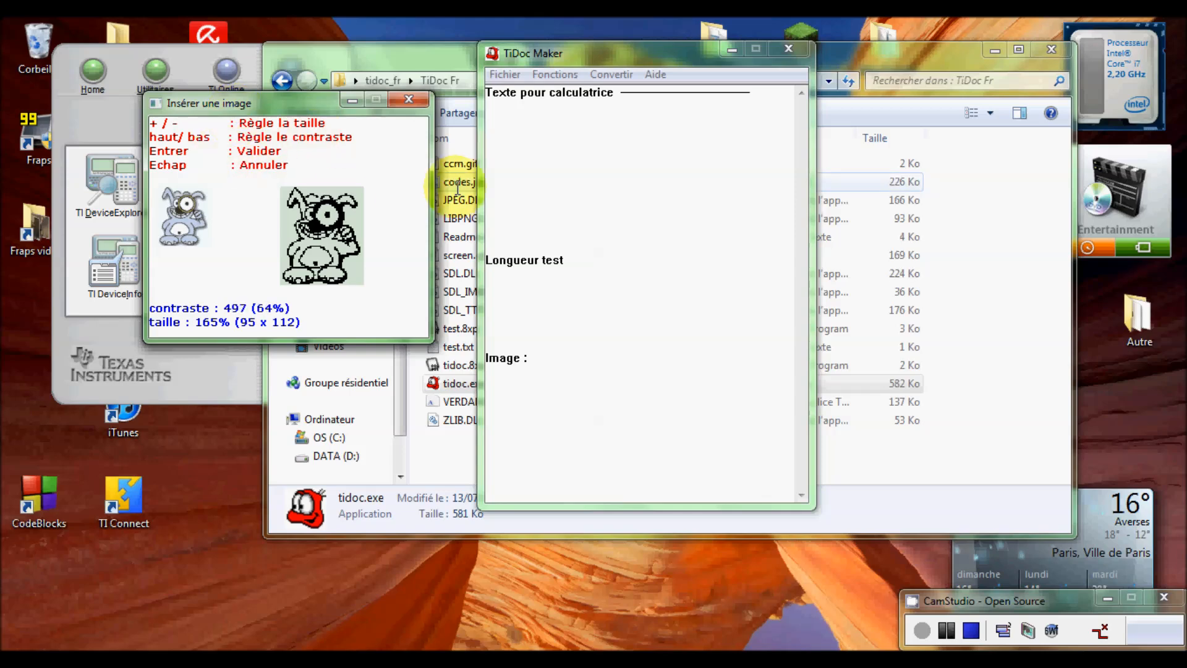
key(Down)
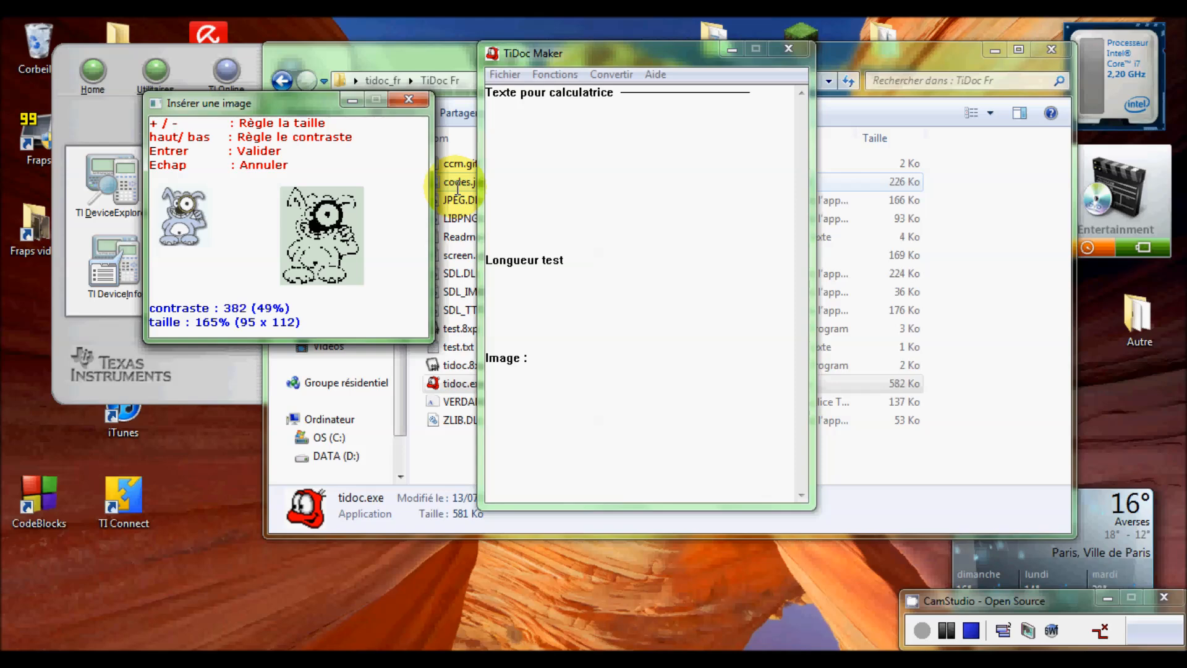
key(Up)
mouse_move(276, 103)
mouse_down()
mouse_move(315, 111)
mouse_move(292, 112)
mouse_up()
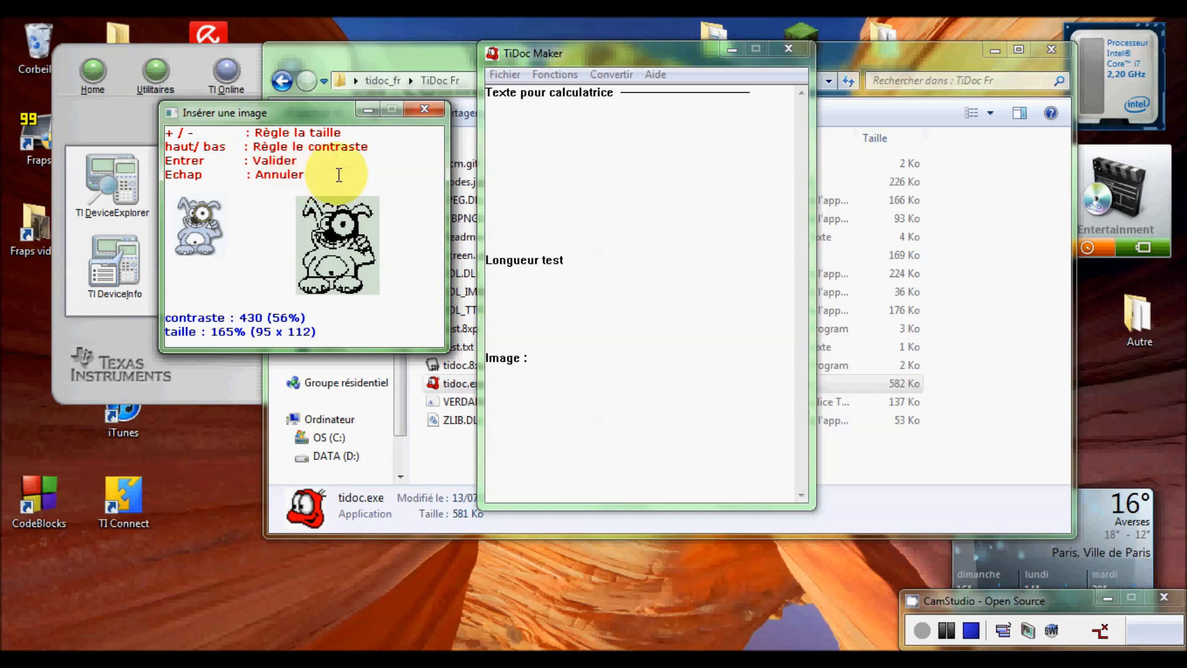
key(Return)
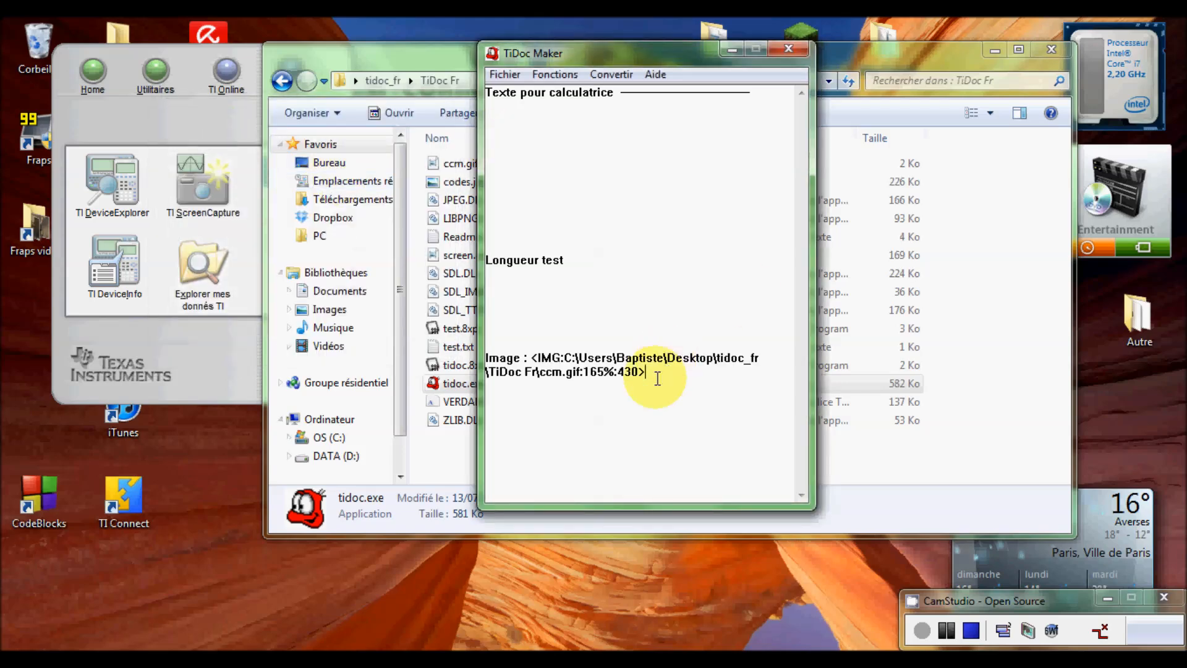
- Add a closing line 'Fin image' below the ccm.gif image tag
drag(658, 372, 595, 380)
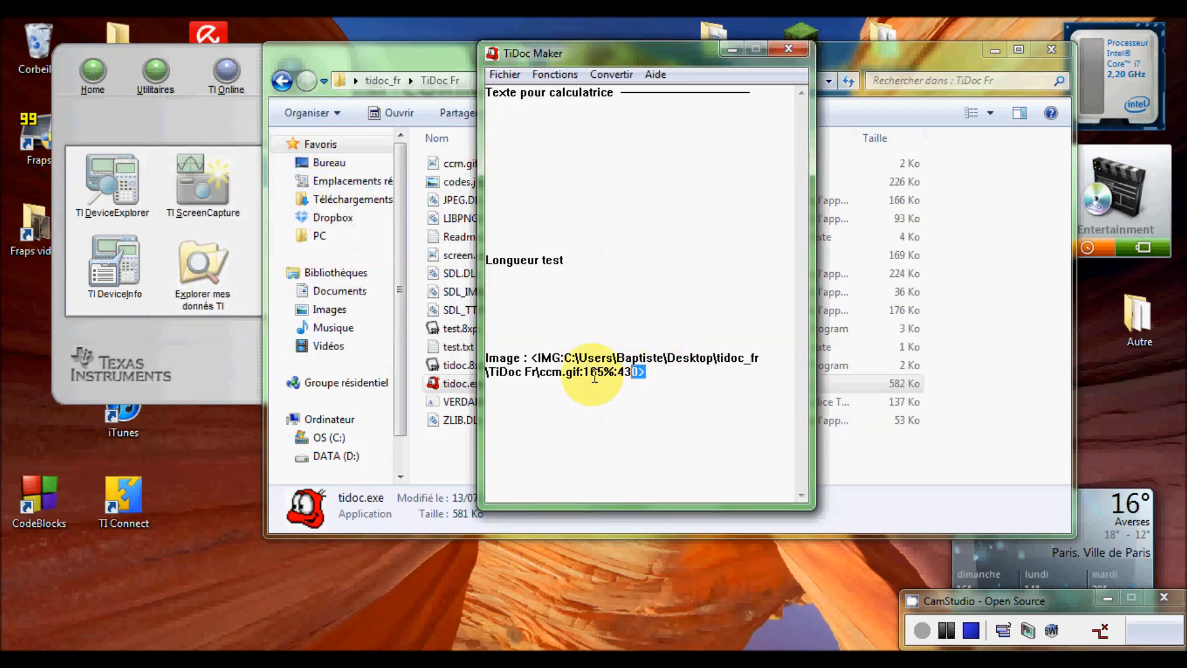
click(691, 380)
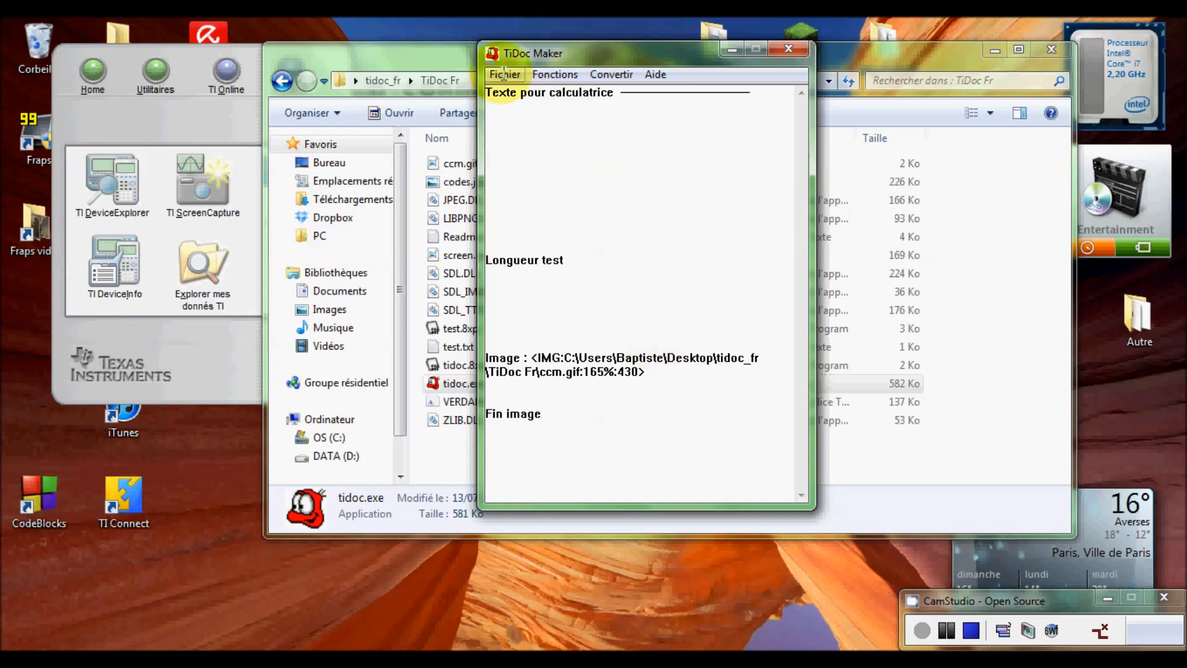
drag(555, 52, 542, 80)
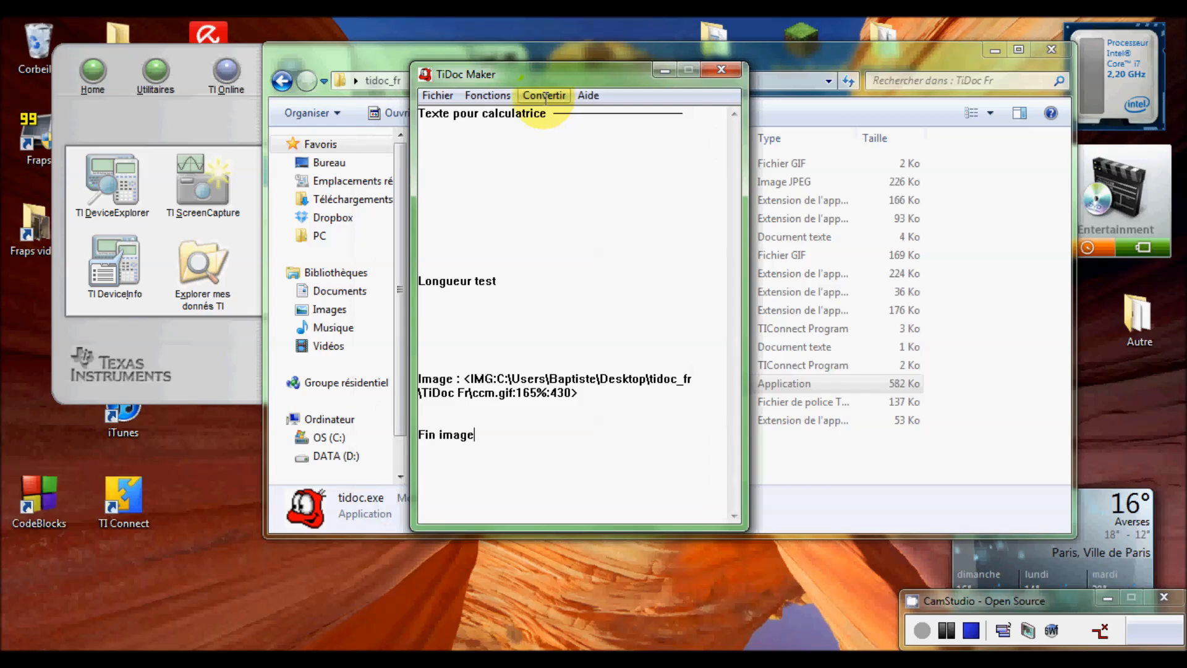
- Convert the document and save it as Texte.8xp on the desktop
click(544, 96)
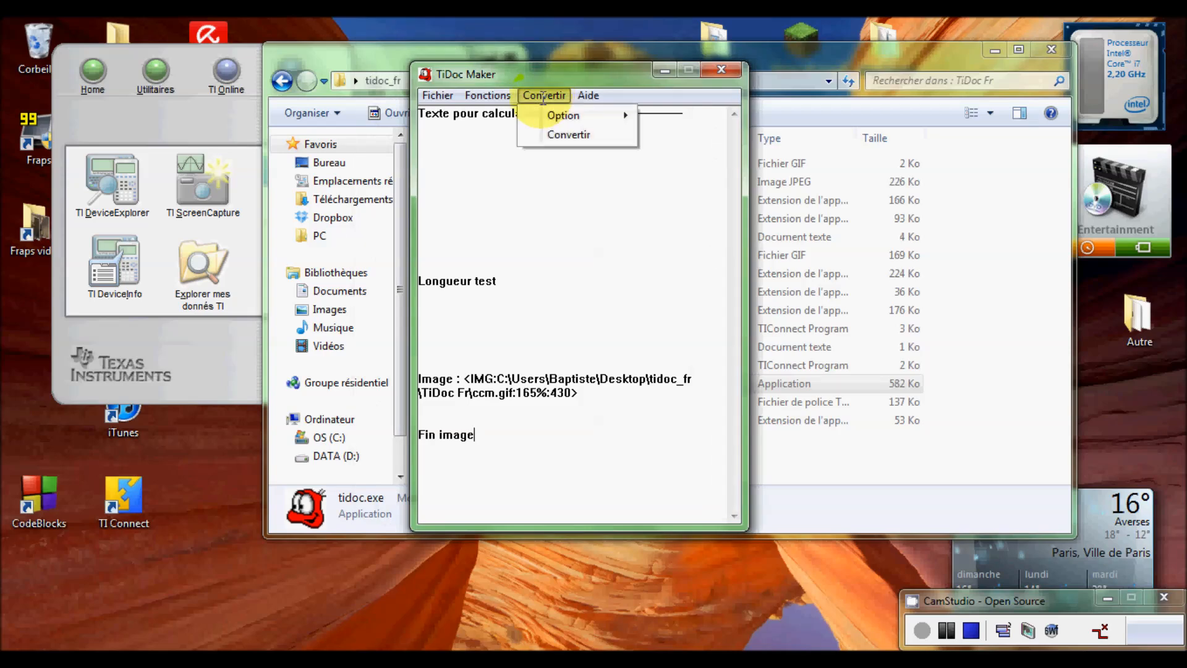
click(554, 135)
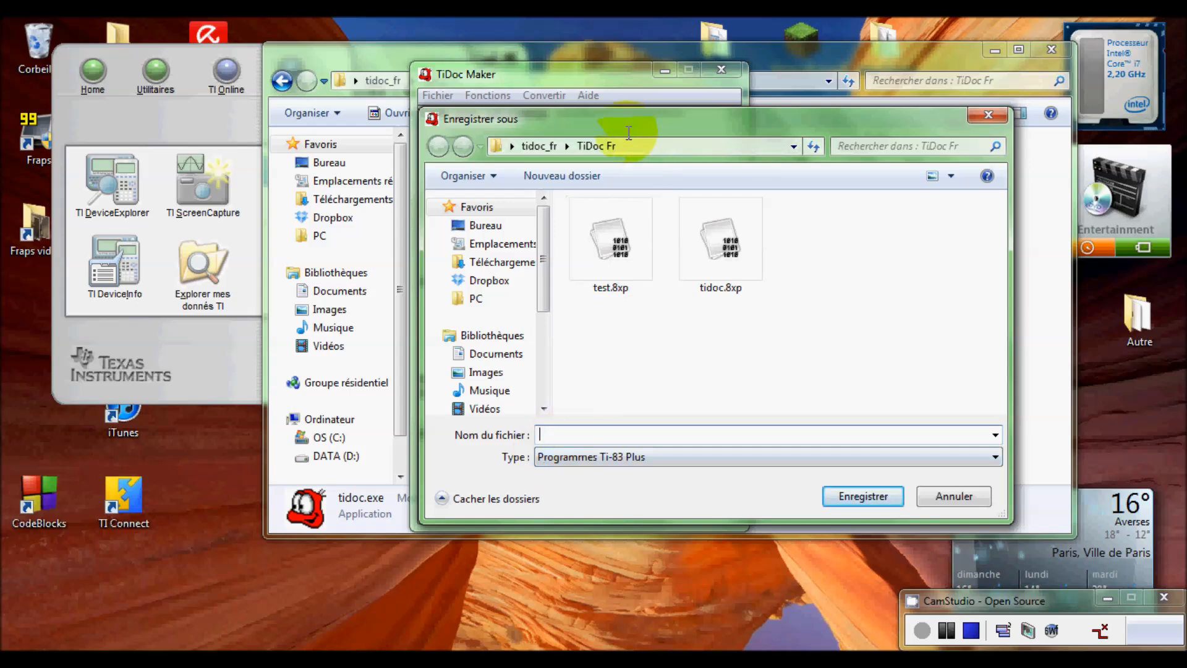
drag(637, 119, 592, 117)
click(447, 224)
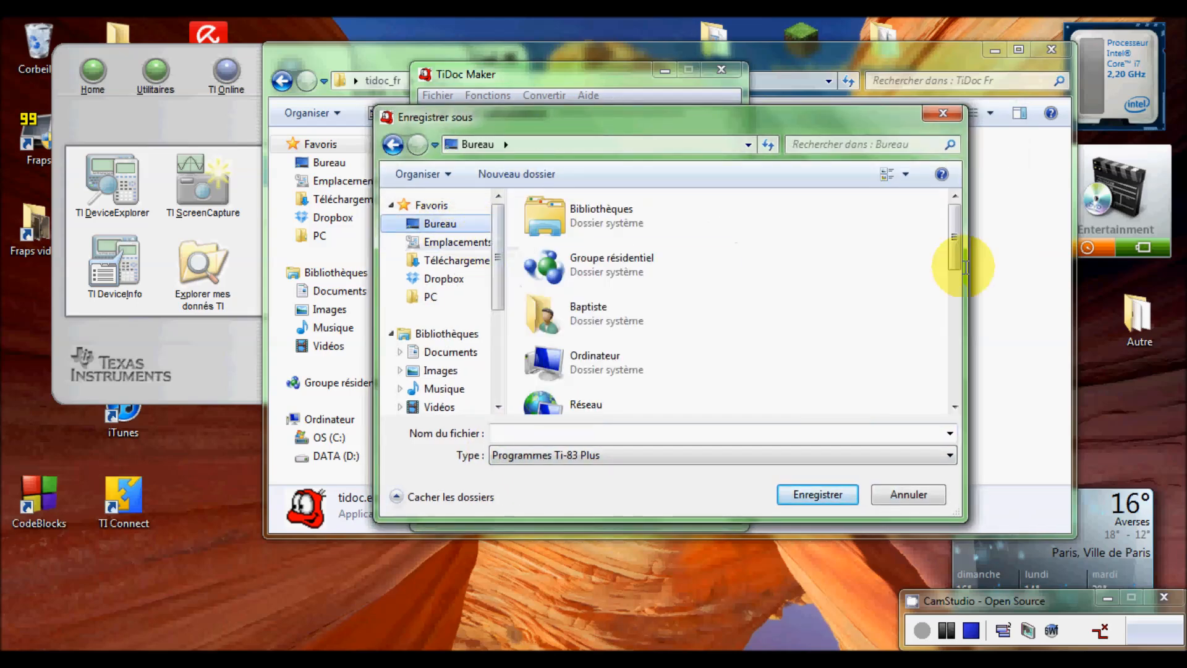
drag(954, 266, 954, 210)
click(530, 432)
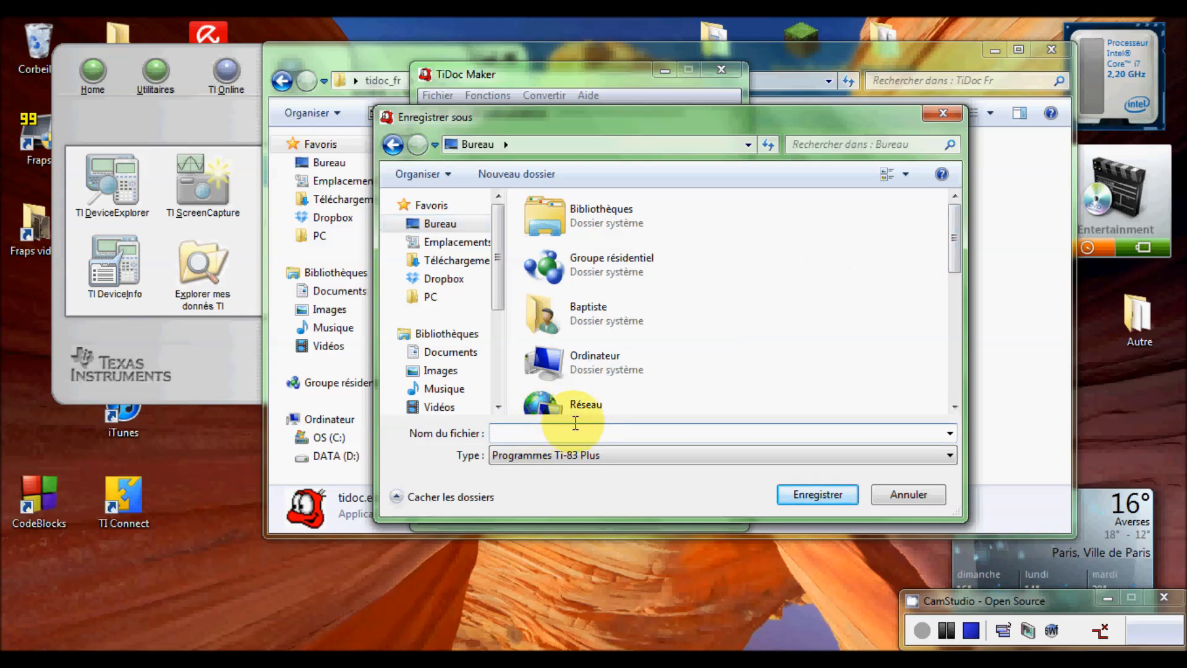
text(Texte)
click(802, 496)
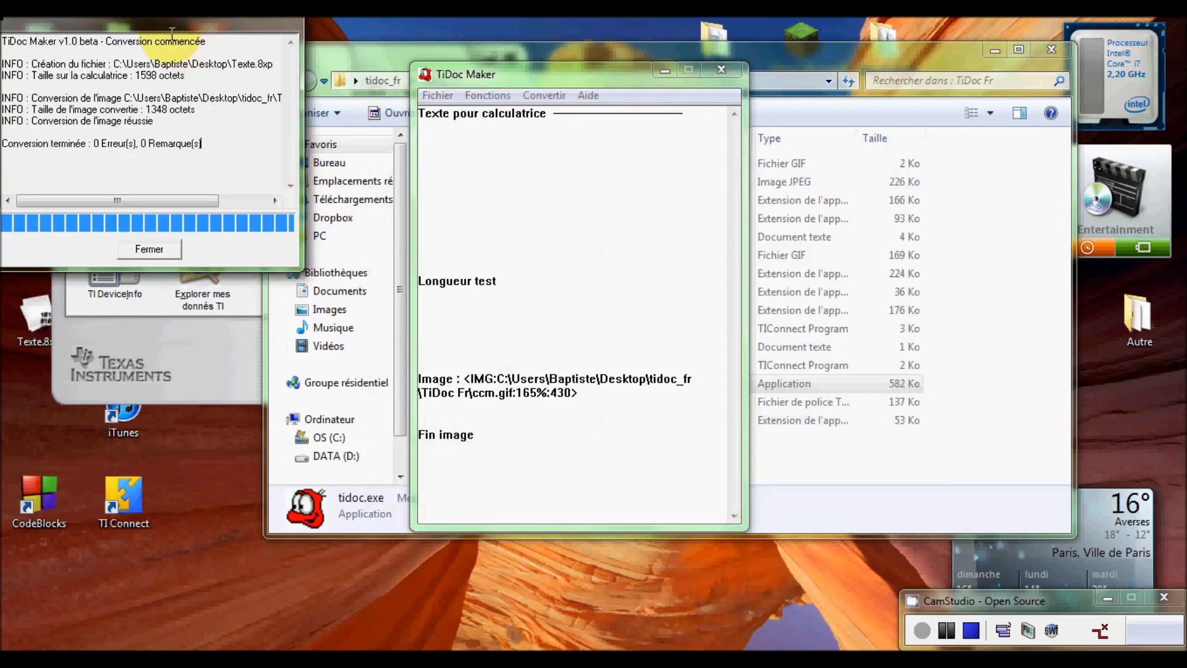
- Check the log shows 0 errors, then close it, TiDoc Maker and the folder window
drag(533, 130, 608, 163)
drag(617, 275, 390, 273)
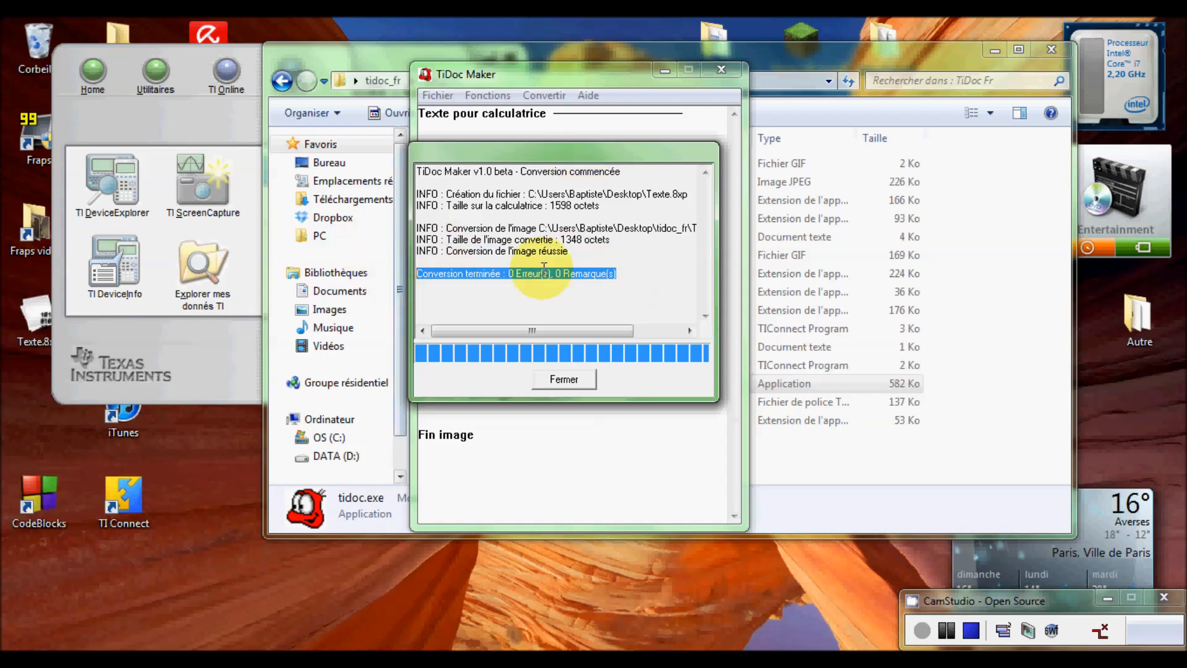
click(564, 379)
click(719, 73)
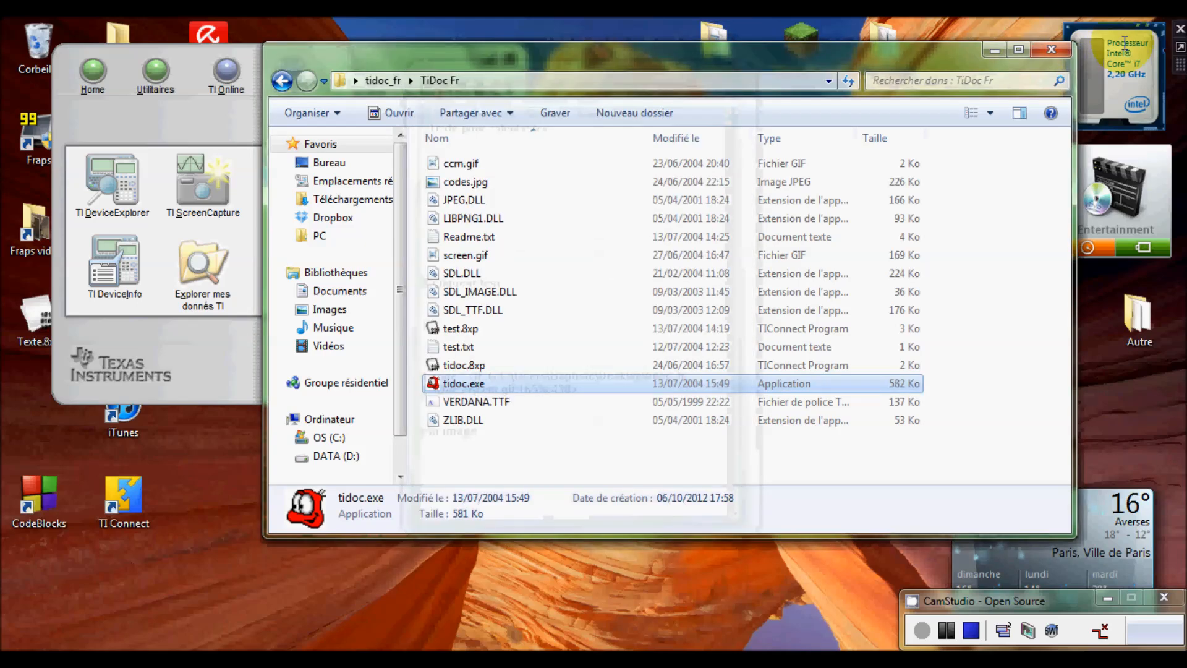
click(1051, 49)
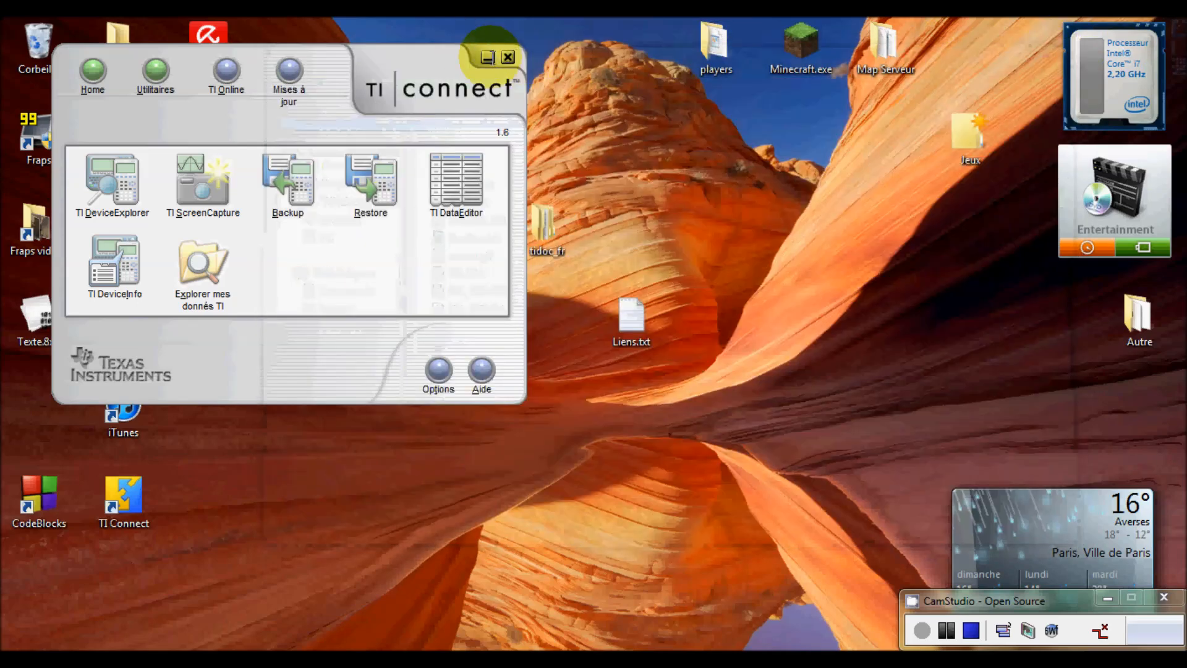
- Close TI Connect and launch TI DeviceExplorer for the TI-83 Plus
drag(470, 57, 669, 91)
click(708, 90)
drag(38, 317, 462, 320)
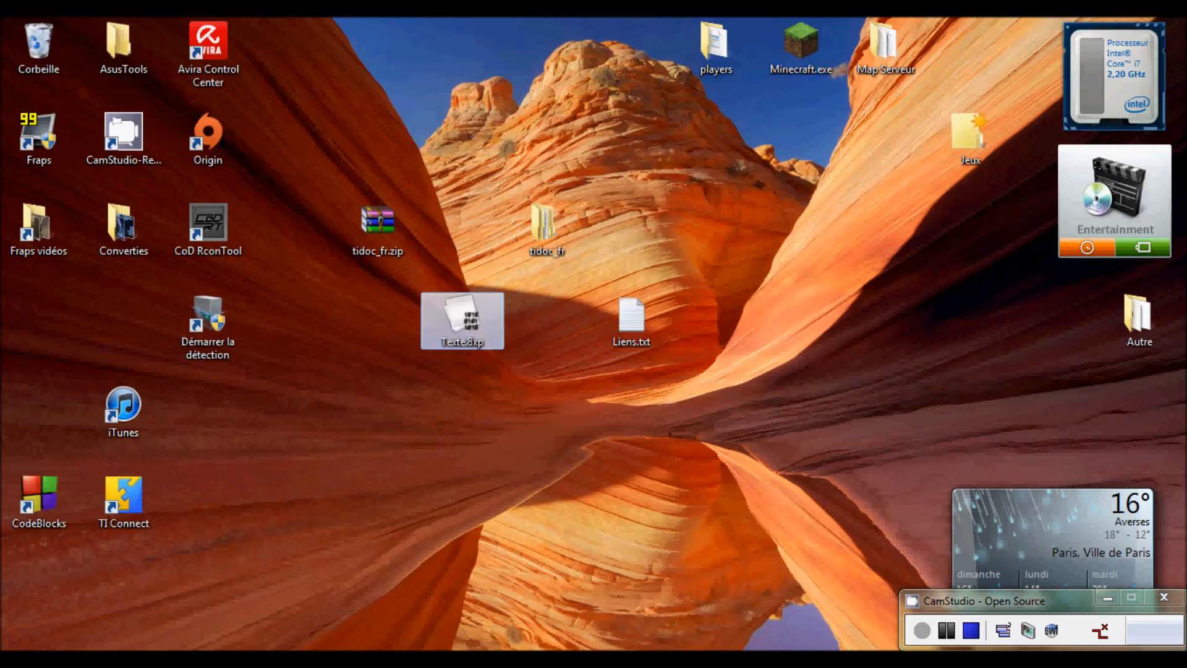
double_click(462, 321)
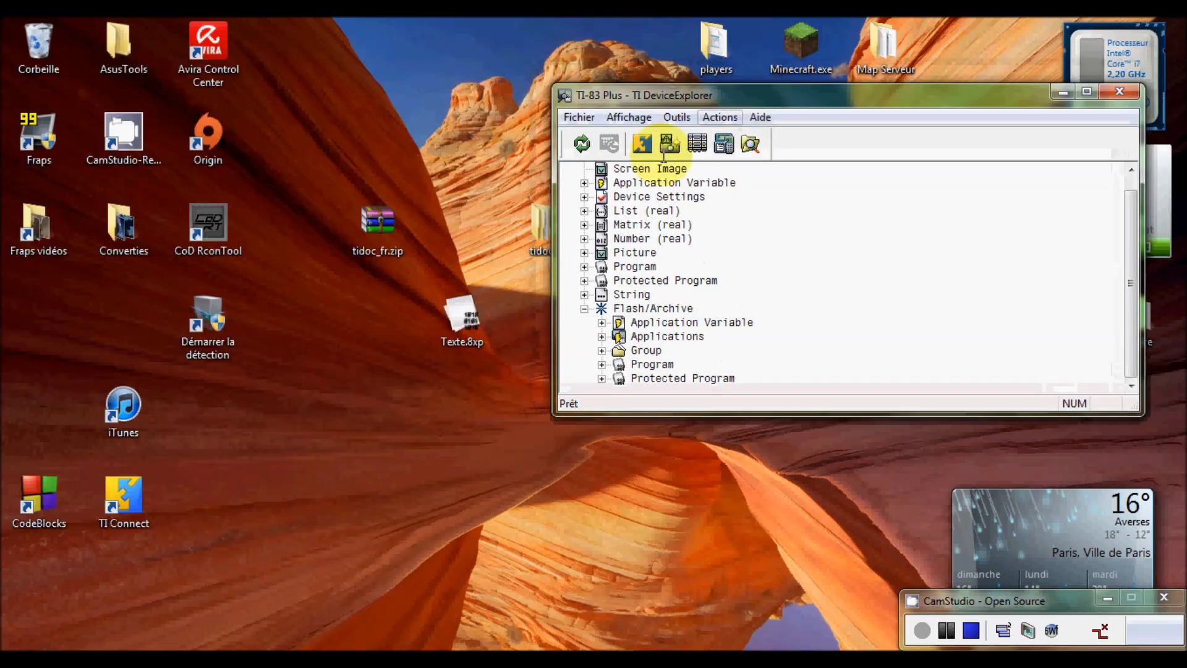
- Drag Texte.8xp from the desktop into DeviceExplorer to send it to the TI-83 Plus
click(467, 319)
drag(467, 318, 359, 324)
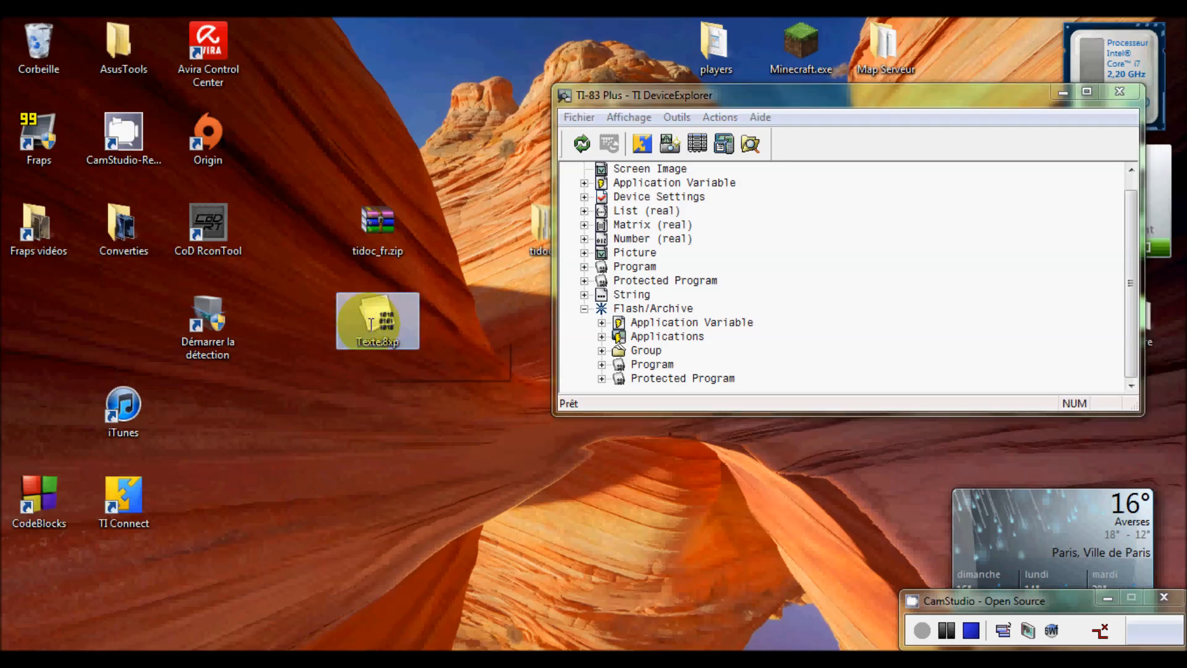
drag(370, 322, 768, 220)
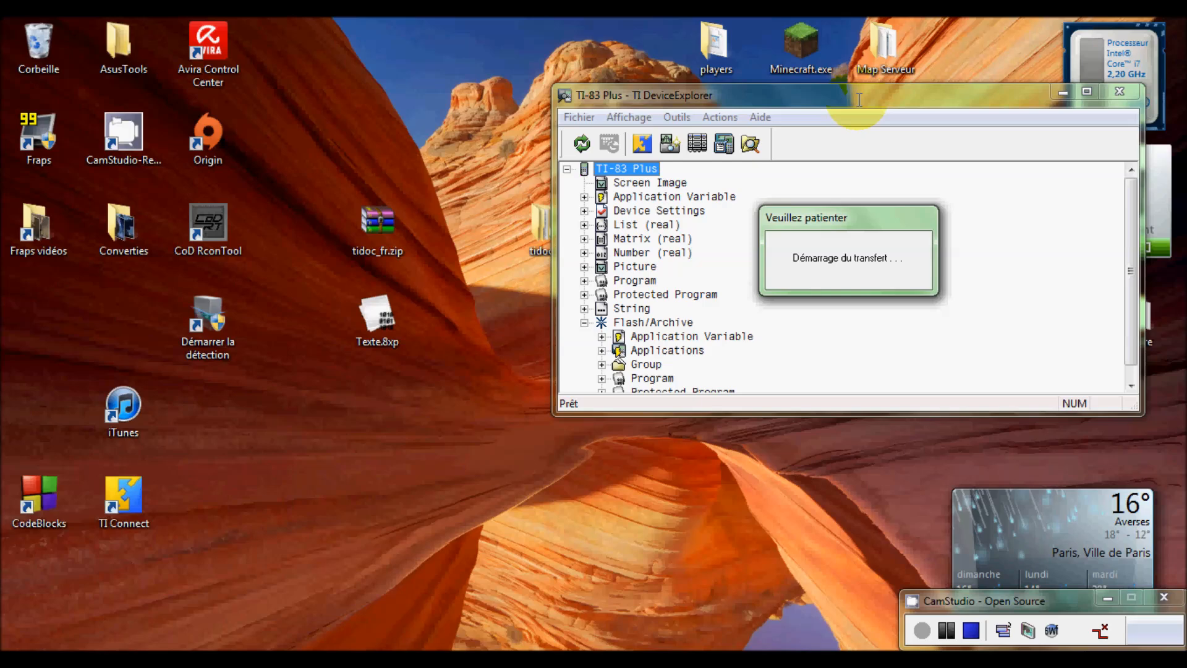
- Let the Texte.8xp transfer finish with its progress window moved aside, then bring DeviceExplorer forward
drag(615, 237, 420, 88)
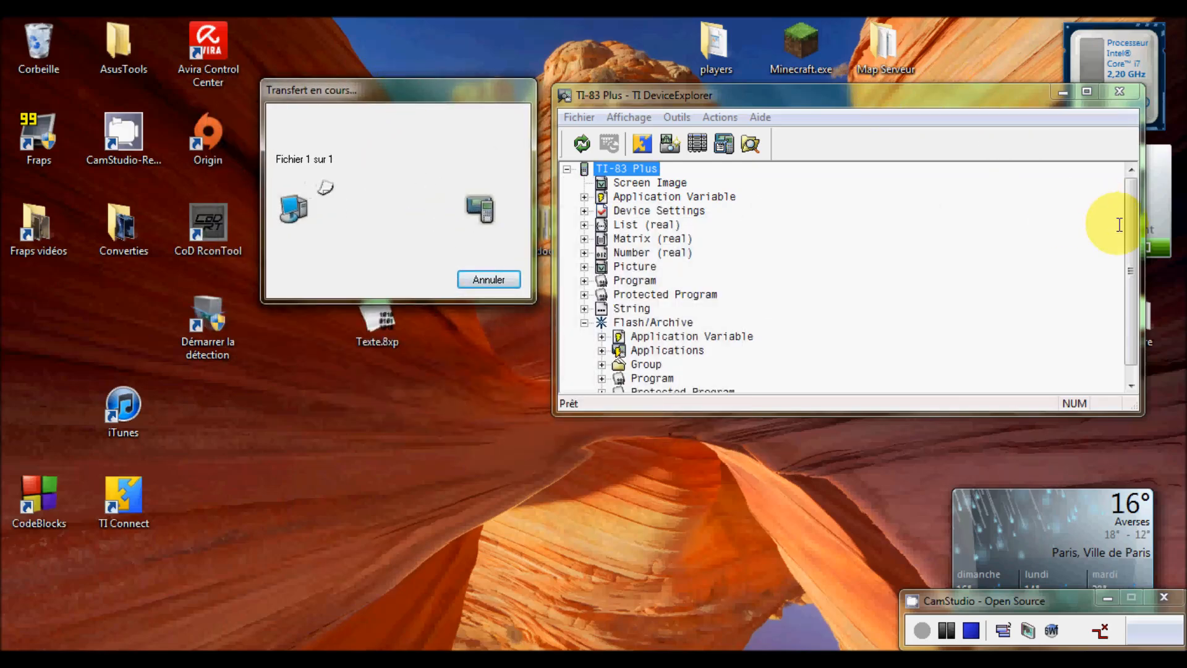
click(1158, 226)
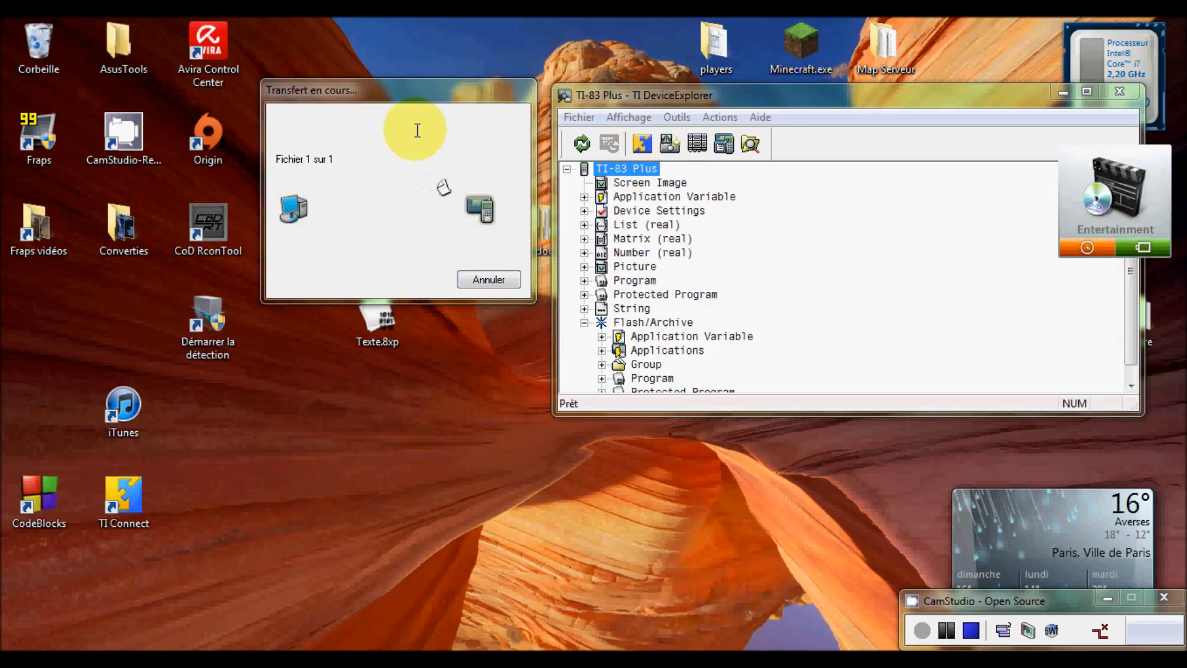
drag(410, 87, 325, 53)
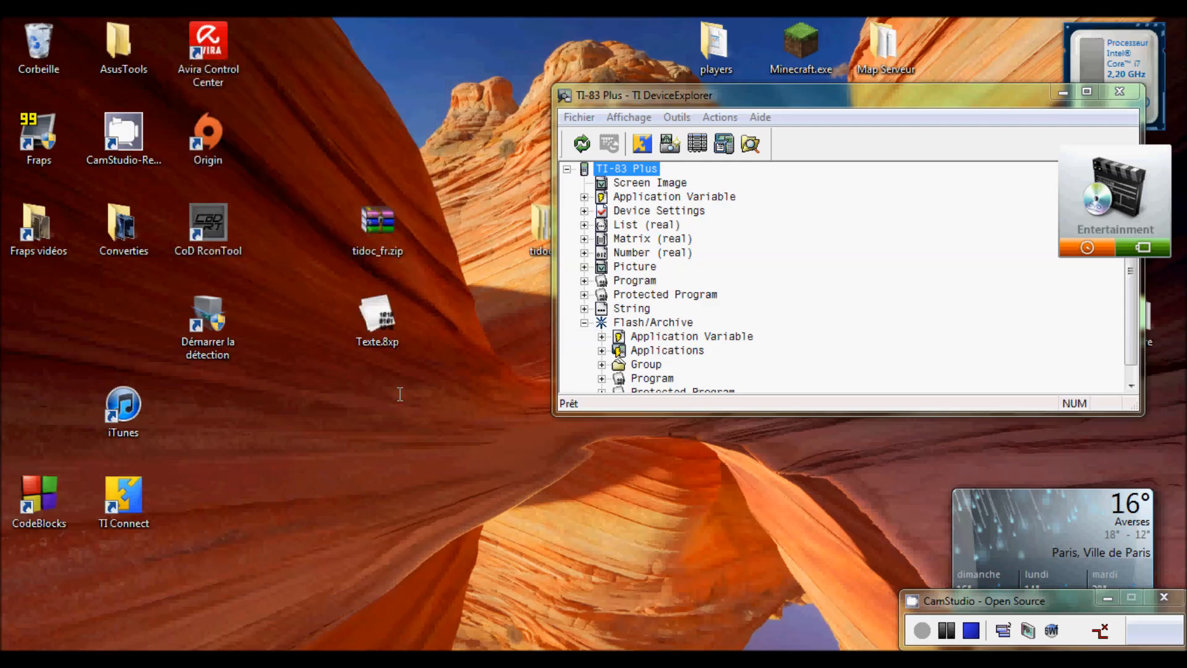
click(858, 87)
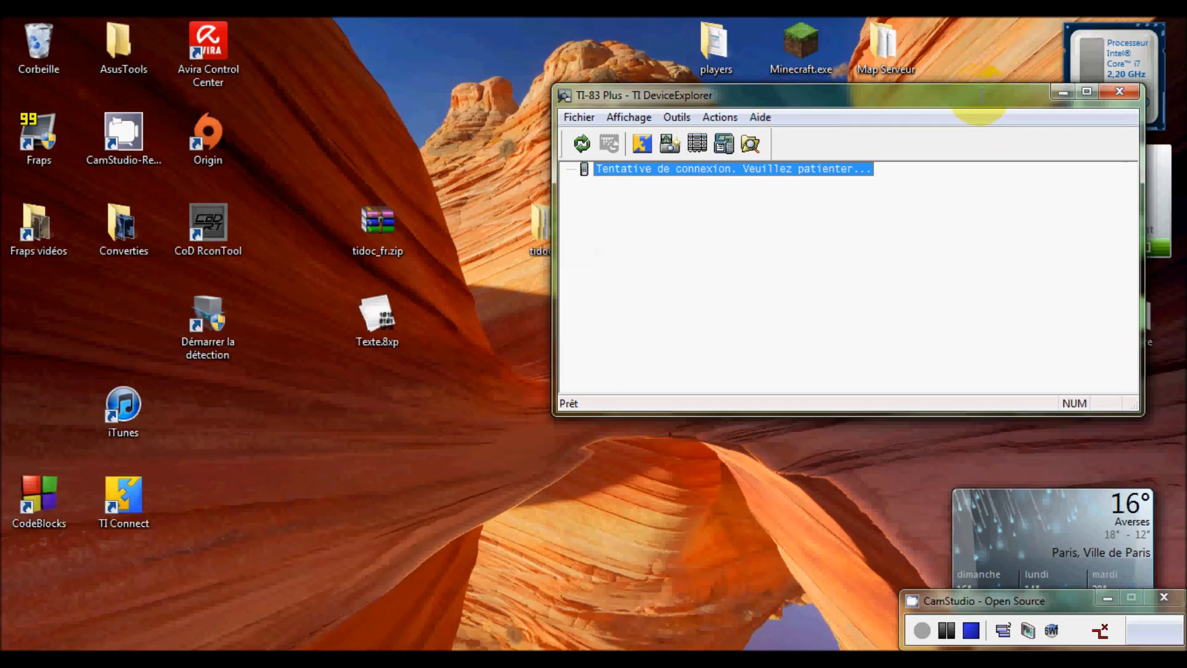
- Move the TI DeviceExplorer window down and left while it reconnects to the TI-83 Plus
drag(924, 100, 707, 189)
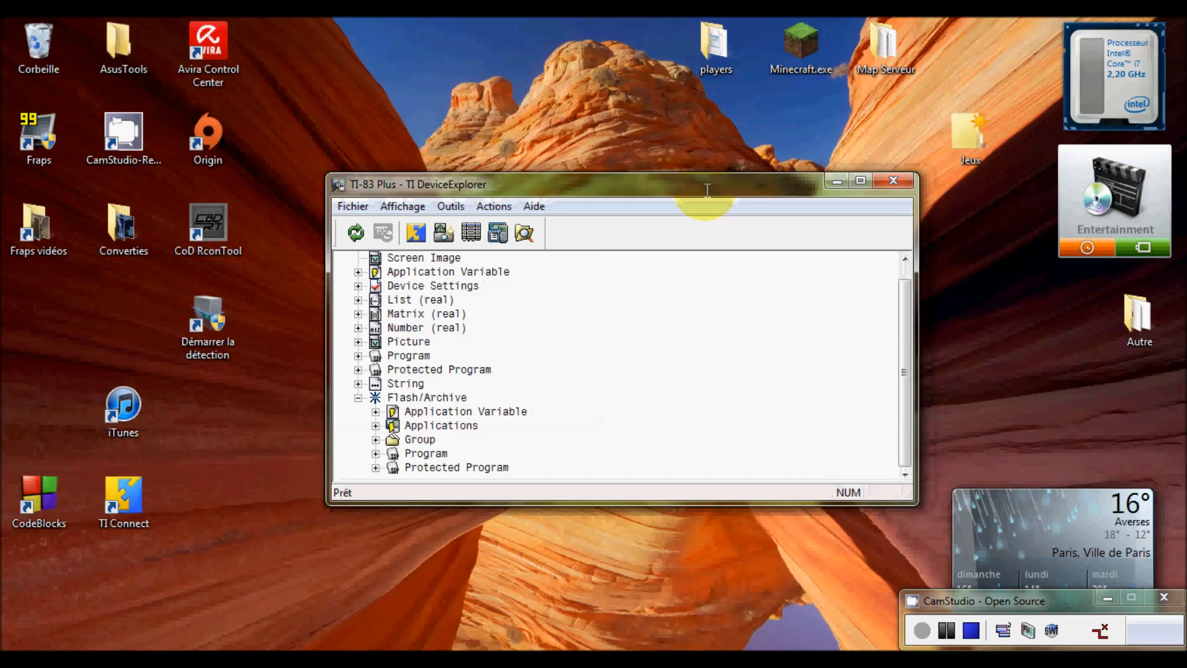